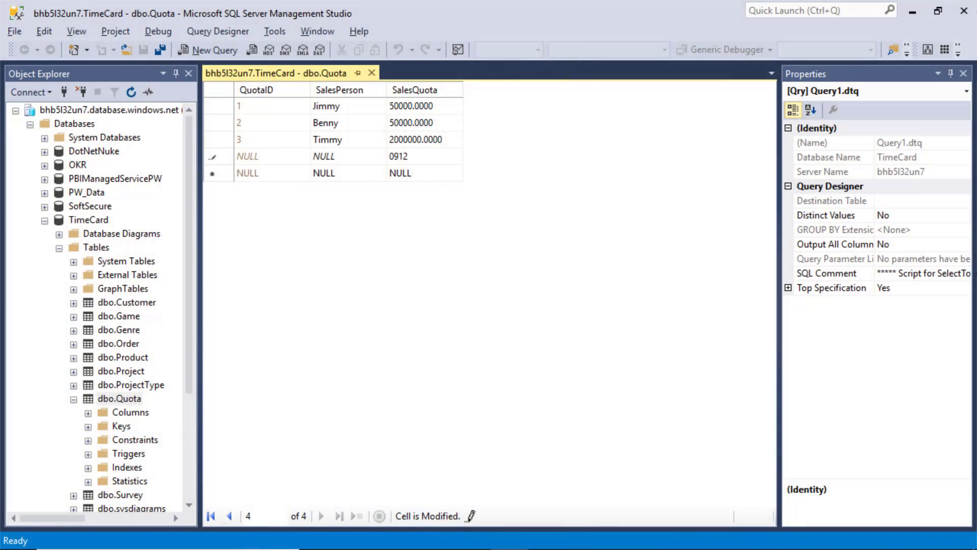
Step: Finish entering 09123 as the new Quota row's SalesQuota, then return to the Power BI report
text(3)
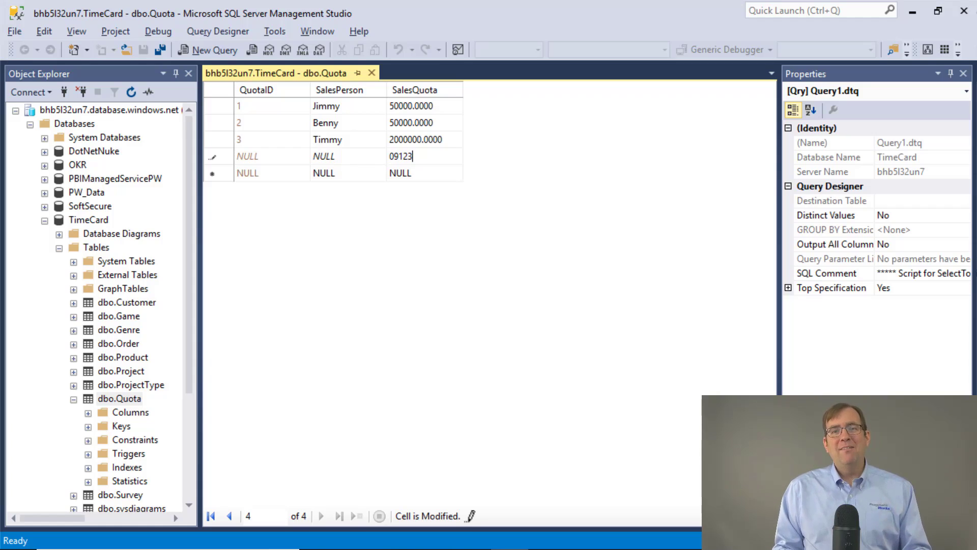
key(alt+Tab)
key(alt+Tab)
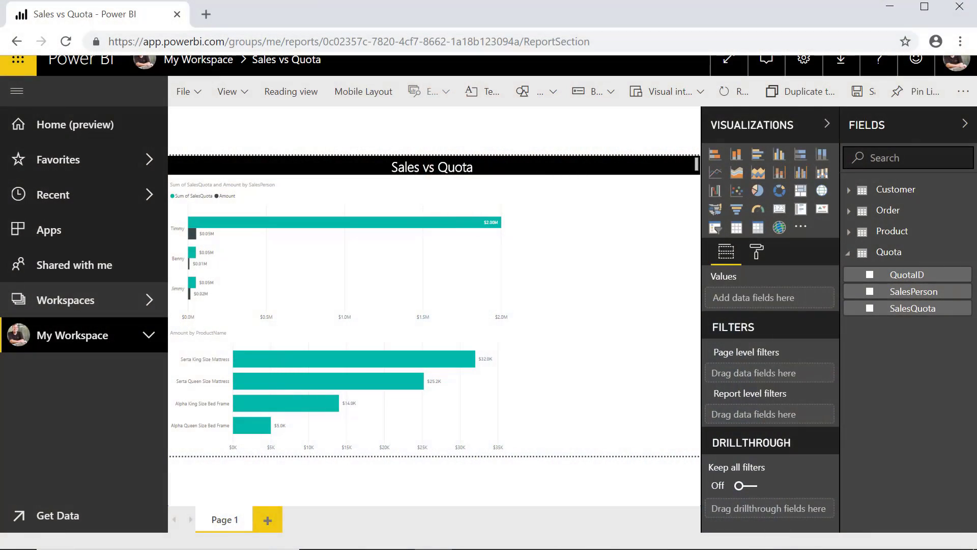
Step: Search the visuals marketplace for 'powerapps' and add the PowerApps (Preview) visual
click(802, 226)
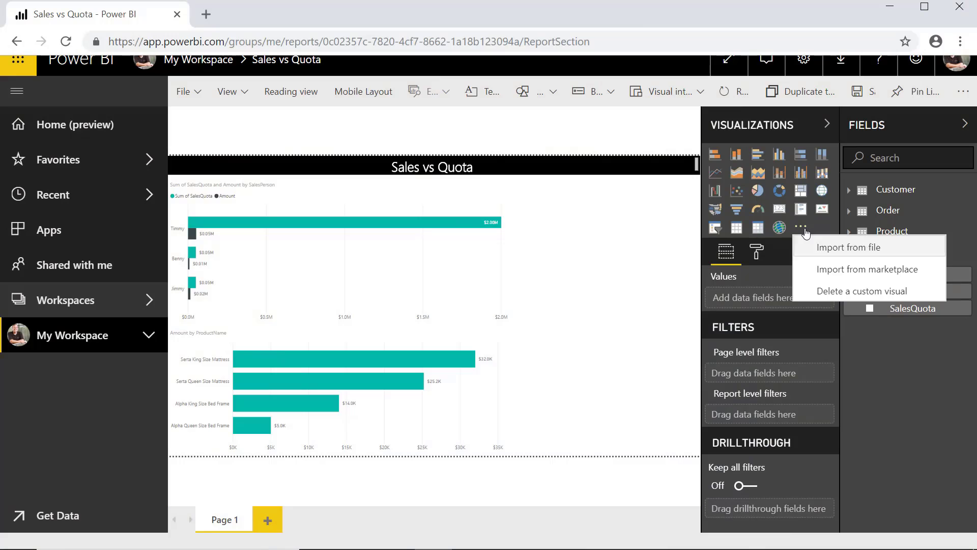
click(805, 269)
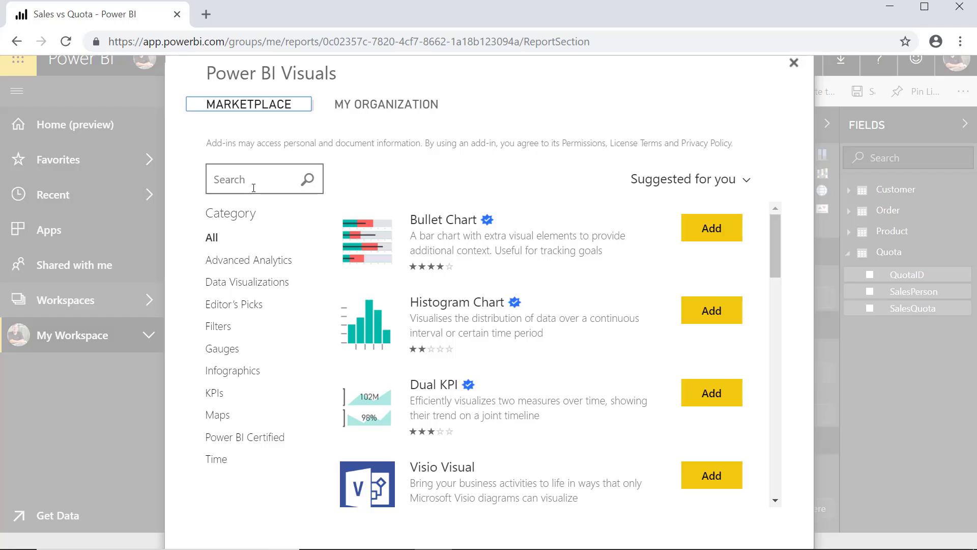
click(245, 181)
text(powerapp)
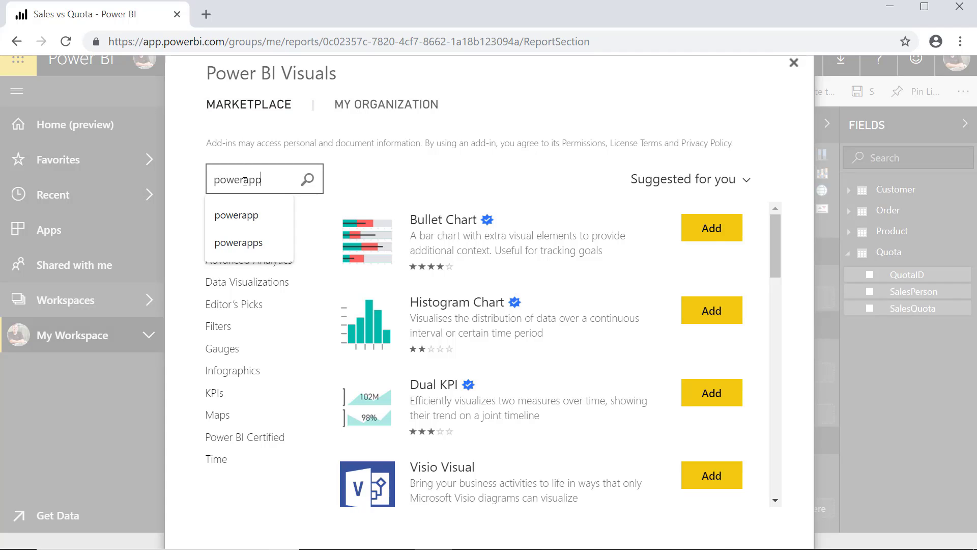
text(s)
key(Return)
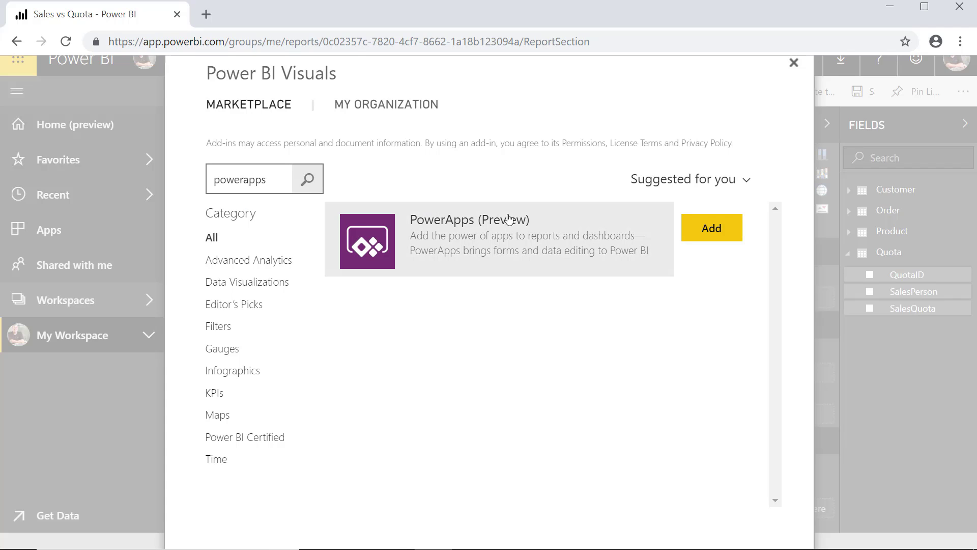
click(711, 230)
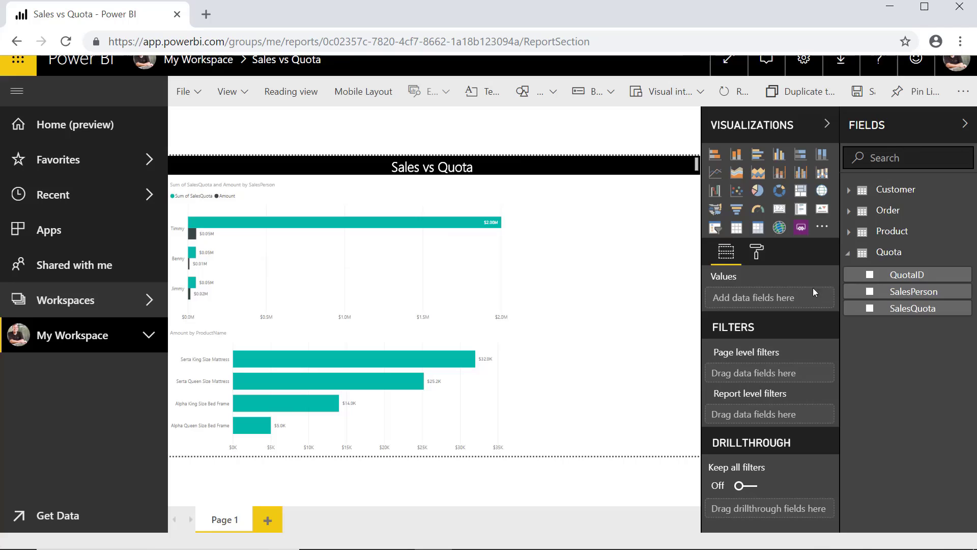
Step: Place a PowerApps visual beside the charts, enlarge it, and feed it QuotaID, SalesPerson and SalesQuota
click(802, 227)
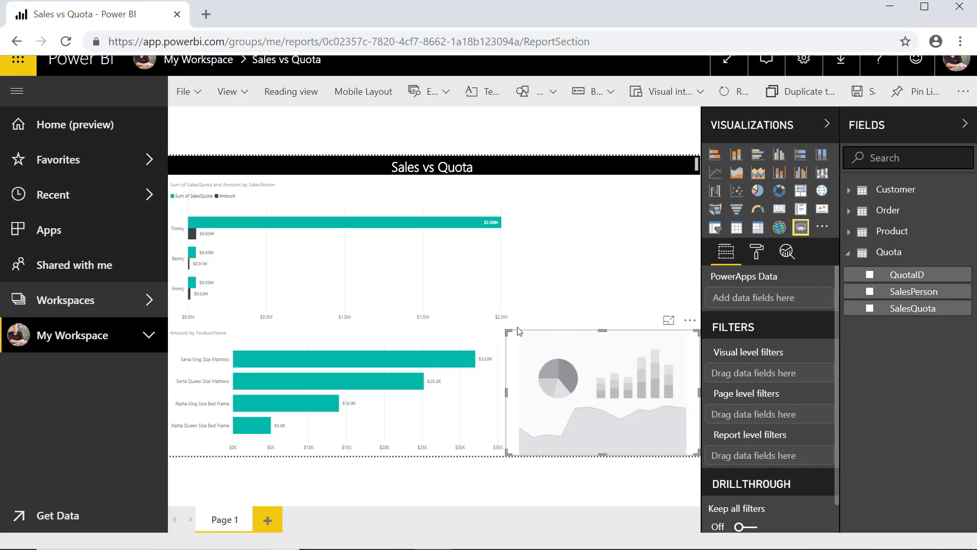
drag(522, 331, 538, 192)
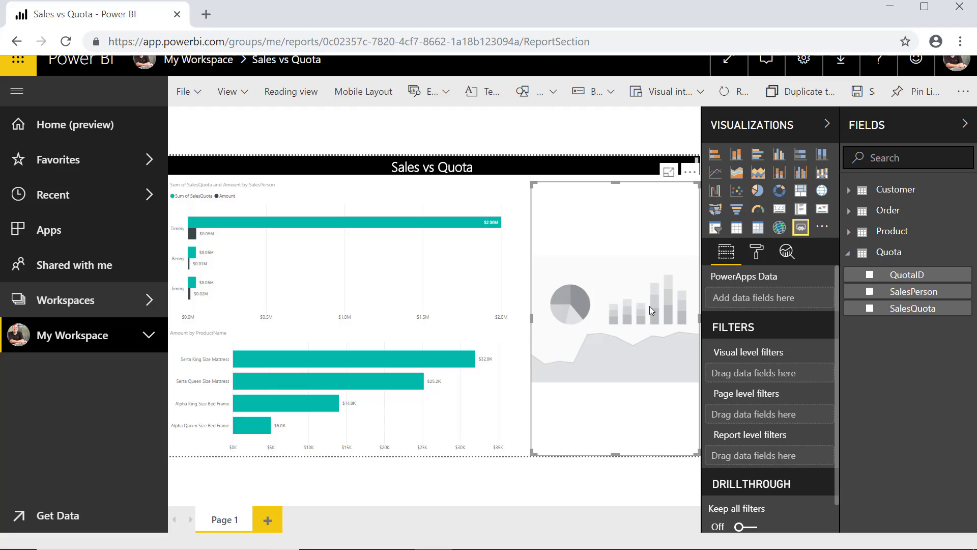
click(870, 277)
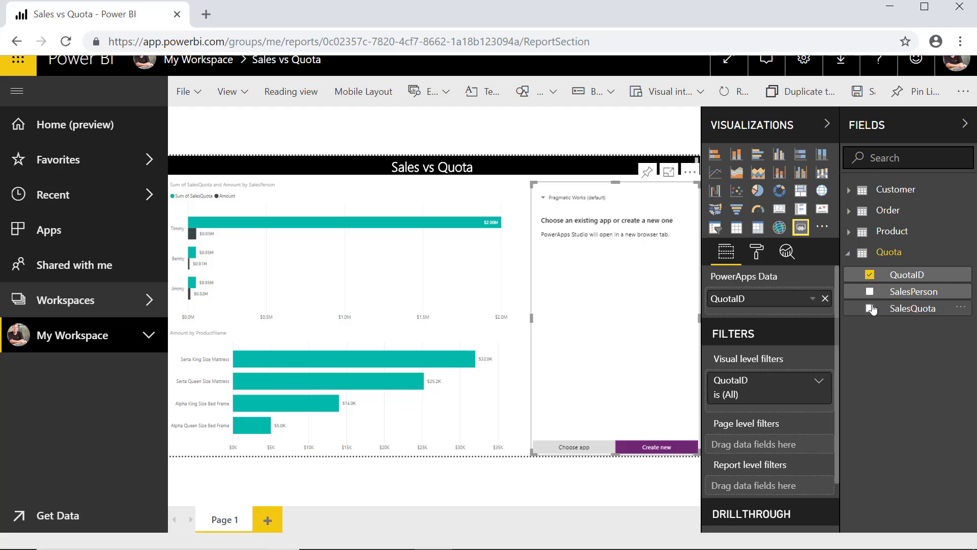
click(870, 292)
click(870, 309)
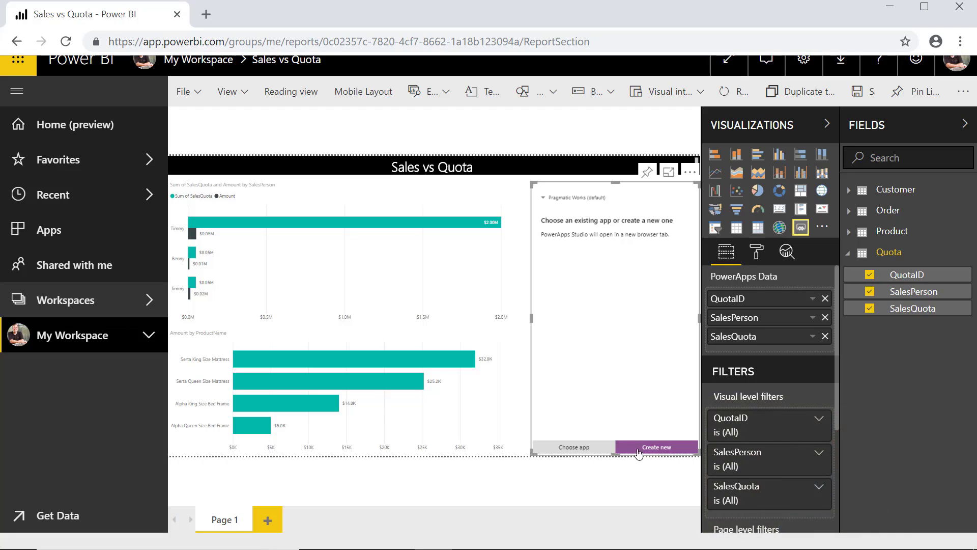
Step: Create a new PowerApps app from the visual and shrink Gallery1 to a height of 499
click(653, 447)
click(649, 443)
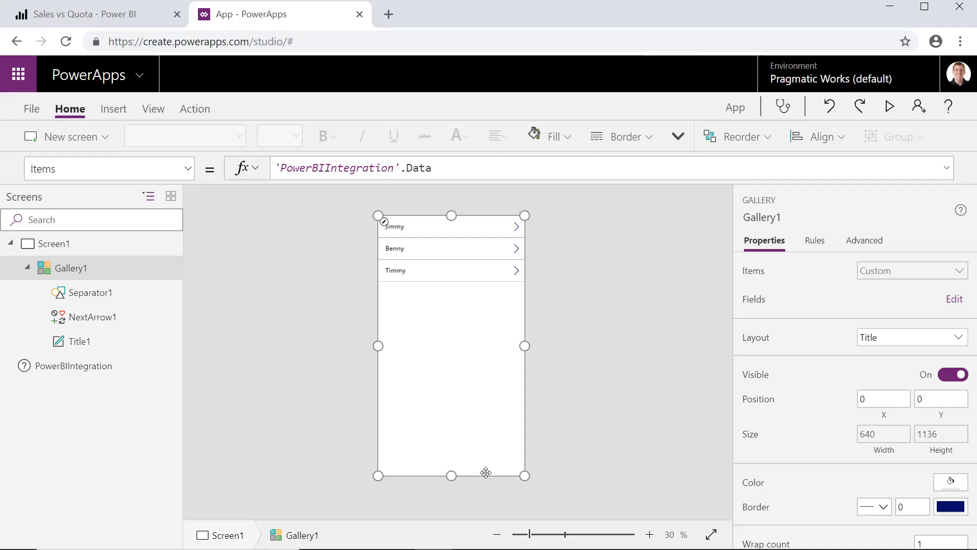
drag(447, 476, 442, 331)
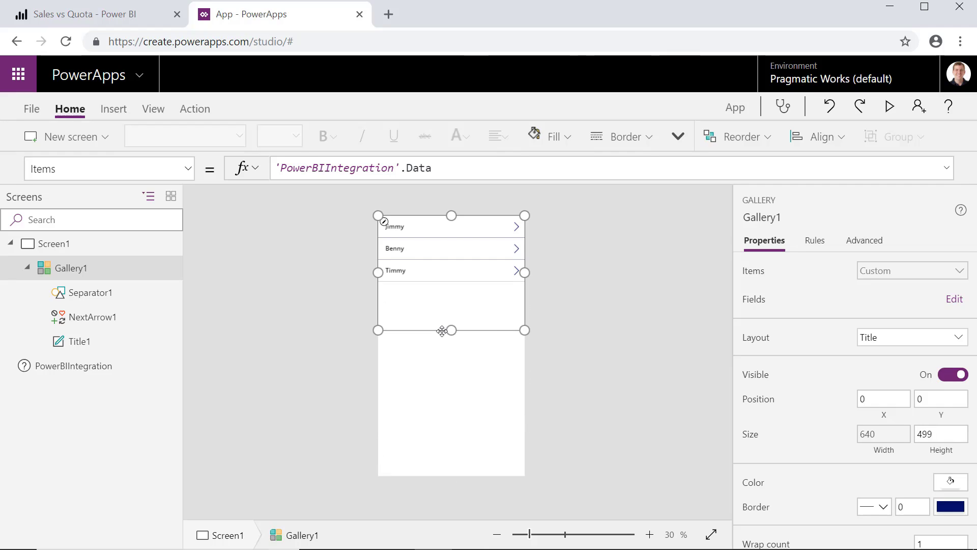
Step: Rename Gallery1 in the tree view to galBrowseEmployees
click(417, 391)
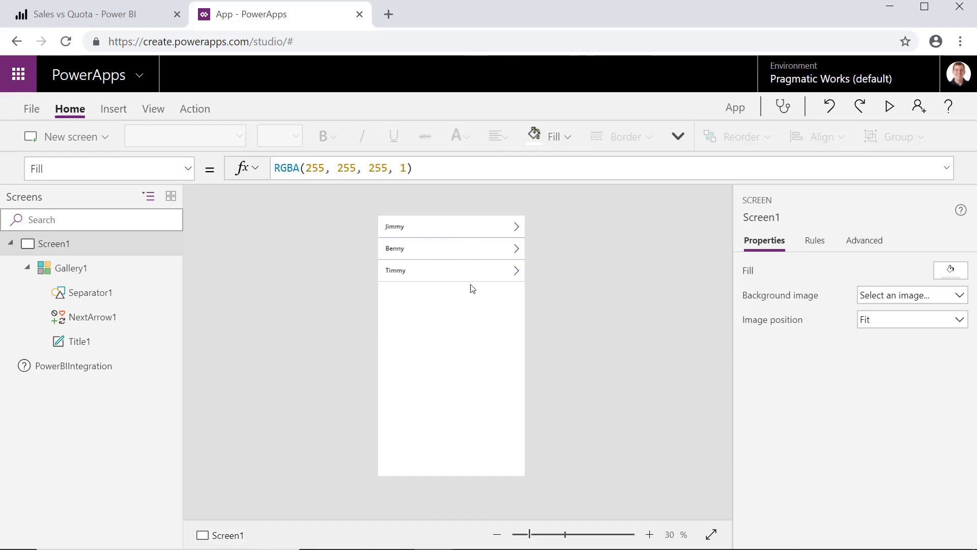
right_click(93, 269)
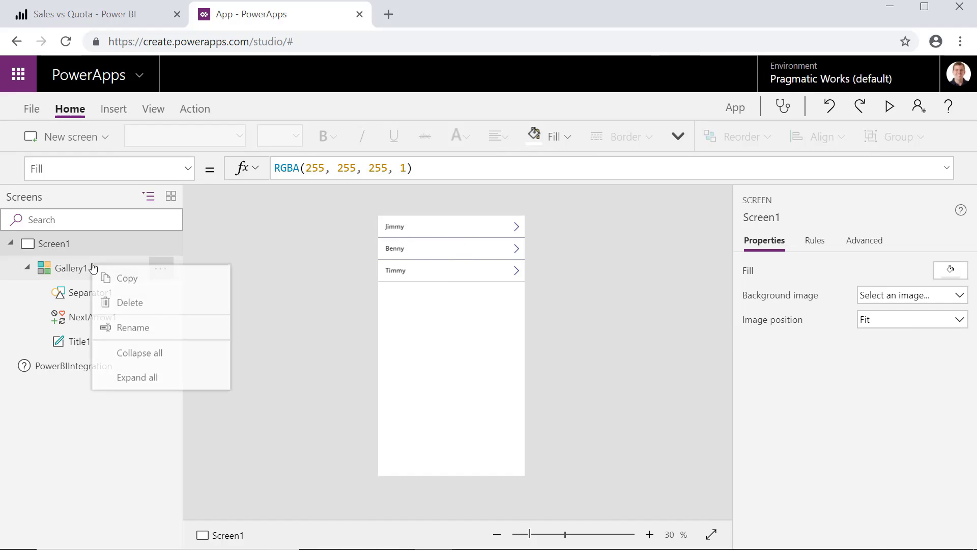
click(135, 328)
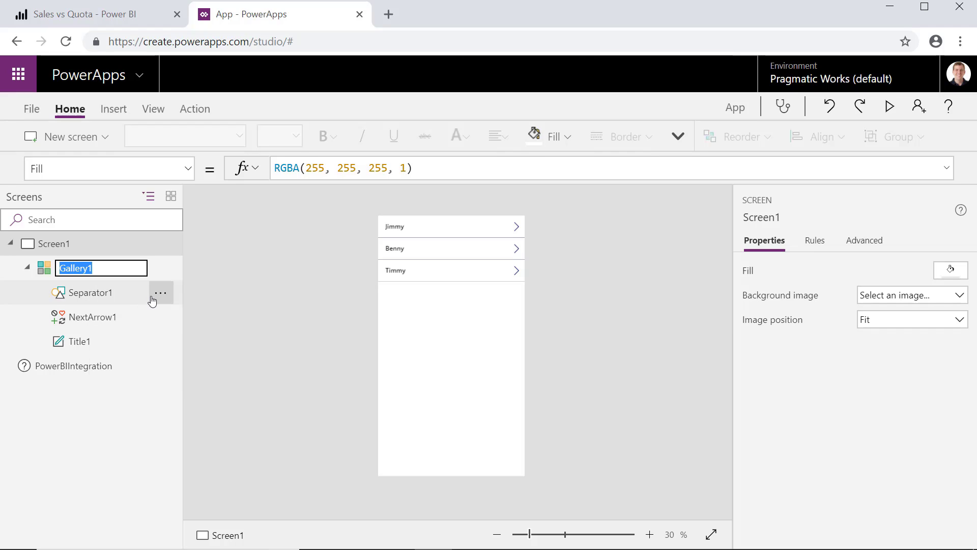
text(s)
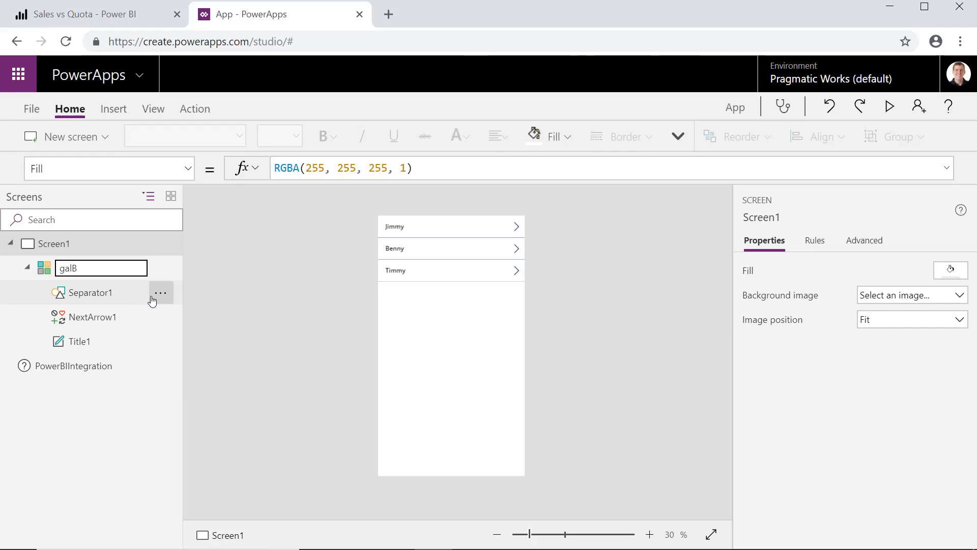
text(alBrowseEmployees)
key(Return)
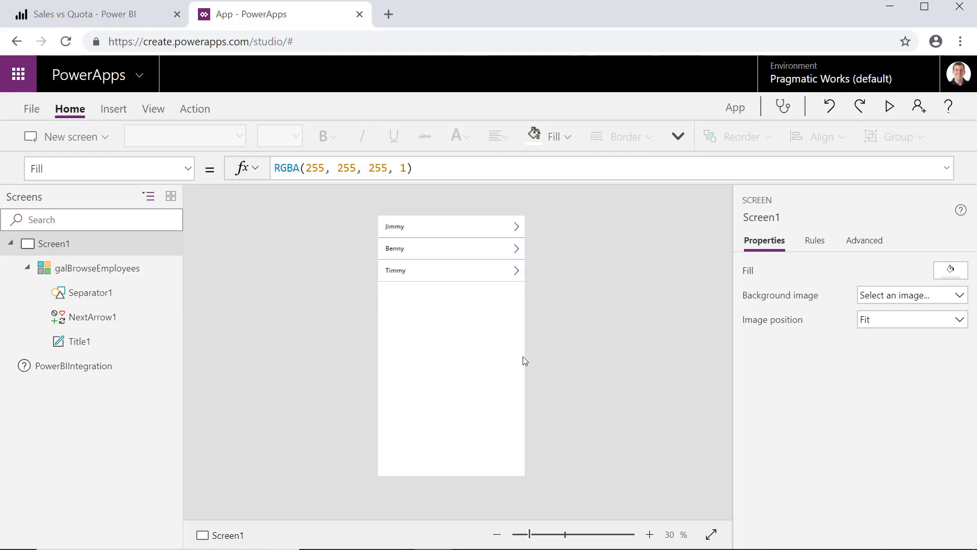
click(114, 109)
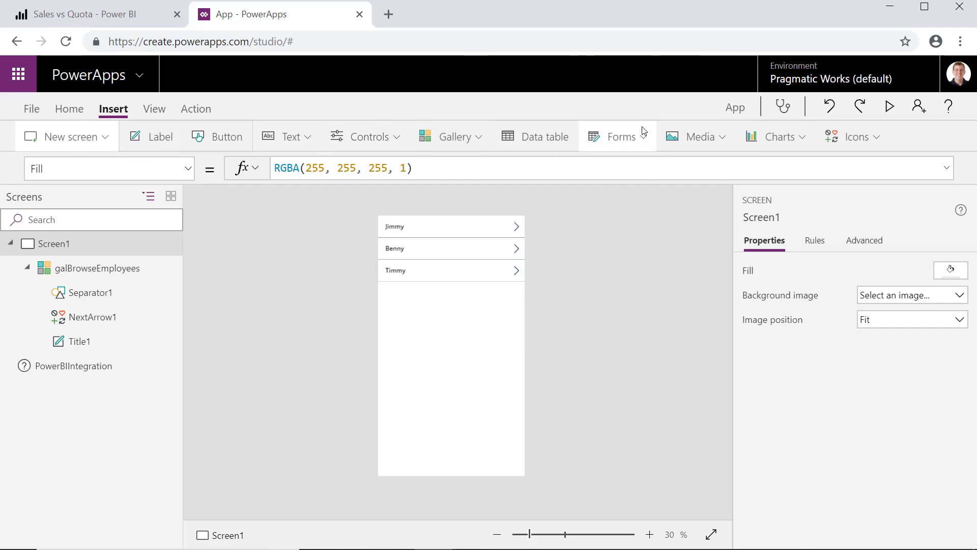
Step: Add an edit form and move it below the gallery
click(631, 136)
click(627, 169)
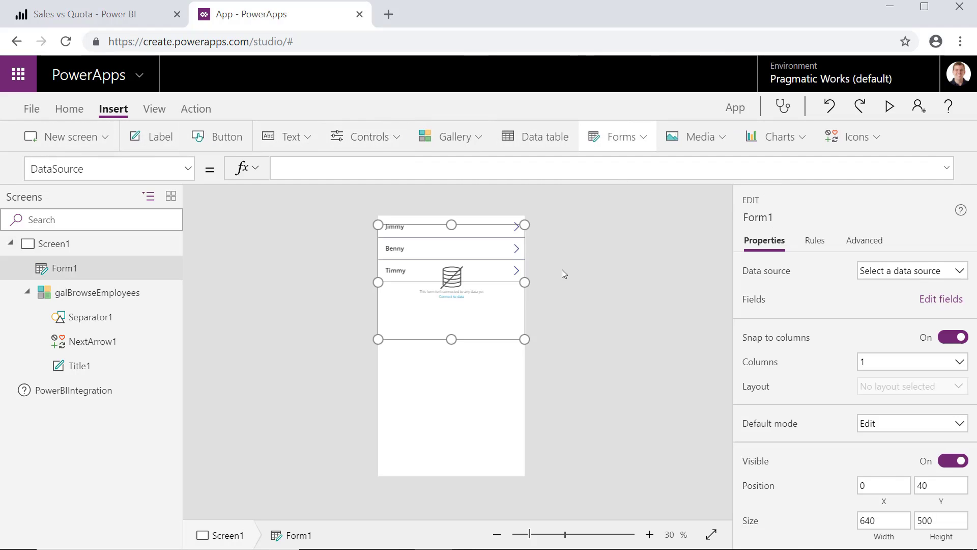
drag(506, 340, 503, 476)
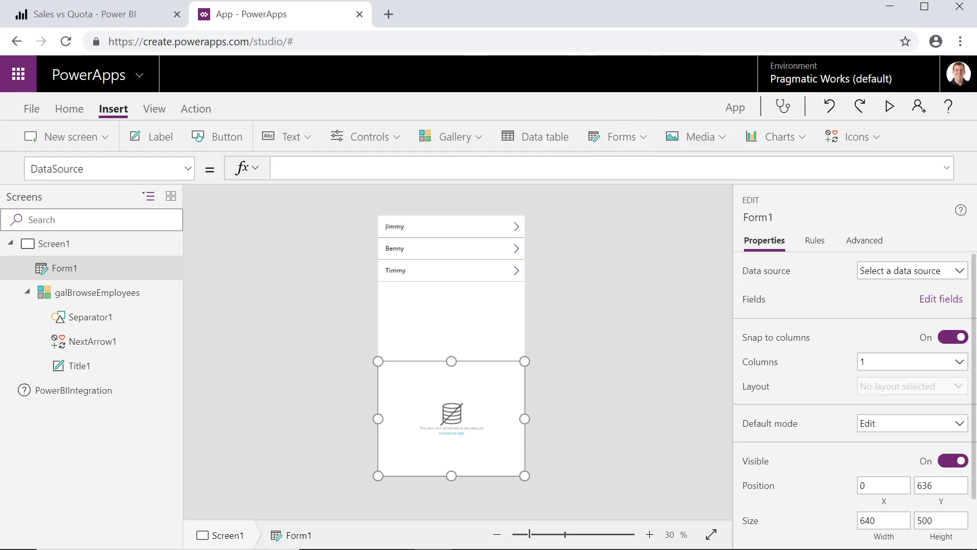
Step: Bind the form to the Quota table from the TimeCard SQL Server database
click(929, 277)
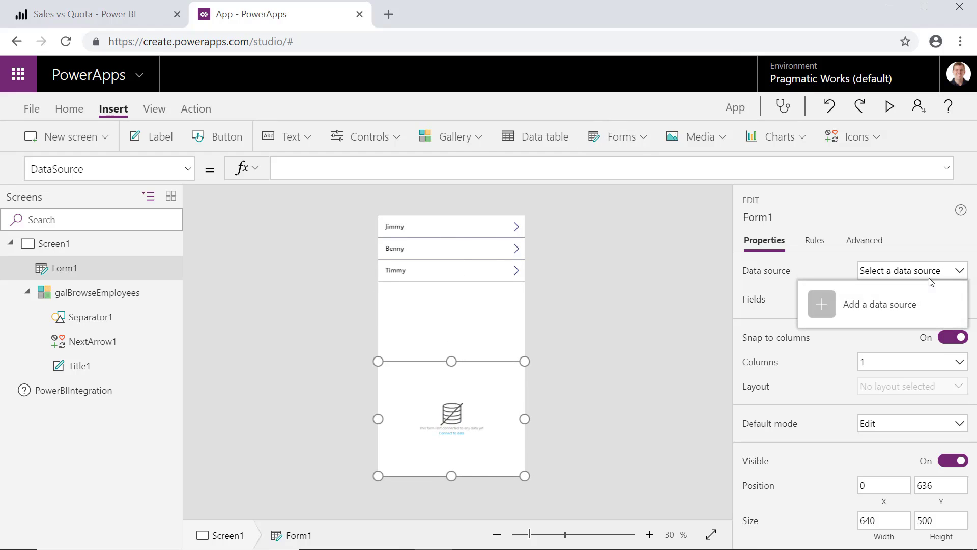
click(890, 306)
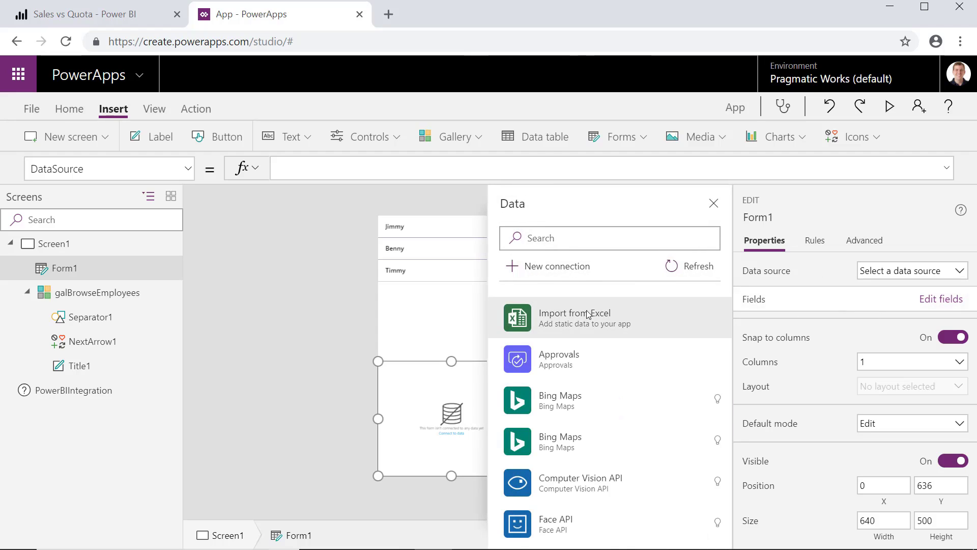
scroll(647, 397, down, 10)
scroll(646, 395, up, 10)
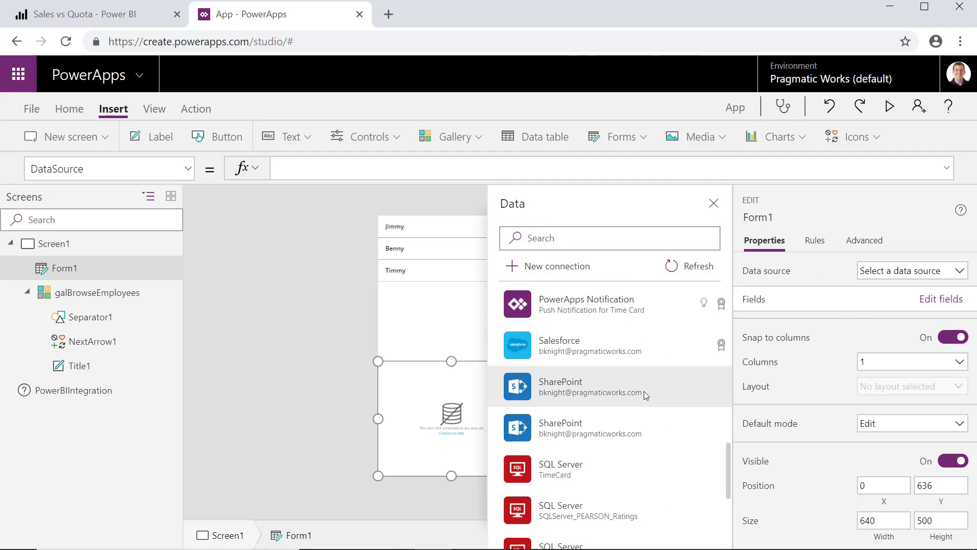
scroll(644, 397, down, 1)
scroll(574, 484, down, 1)
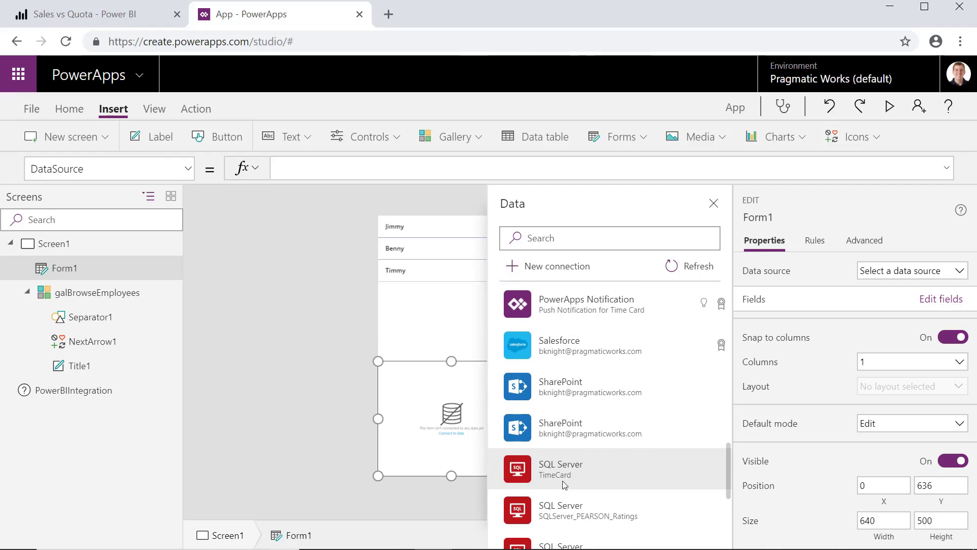
click(568, 483)
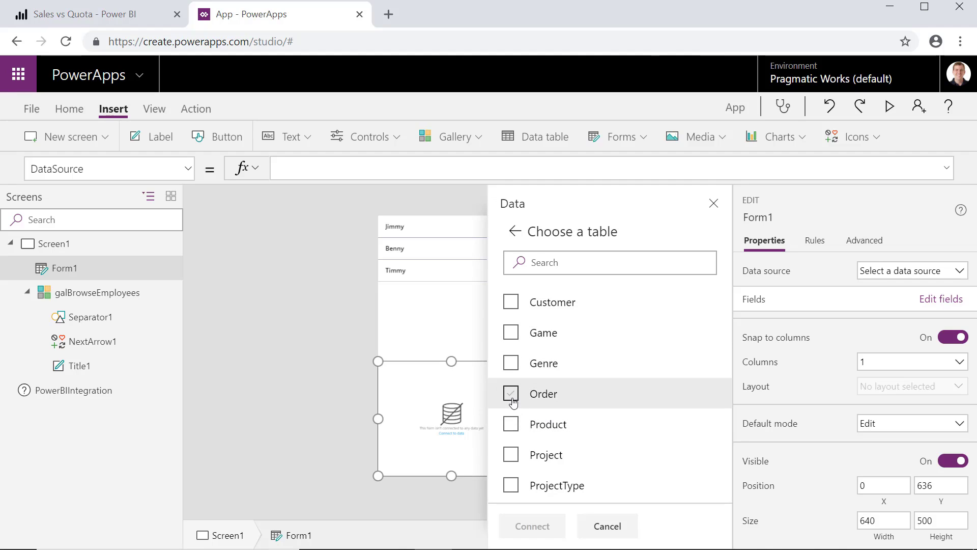
scroll(546, 402, down, 3)
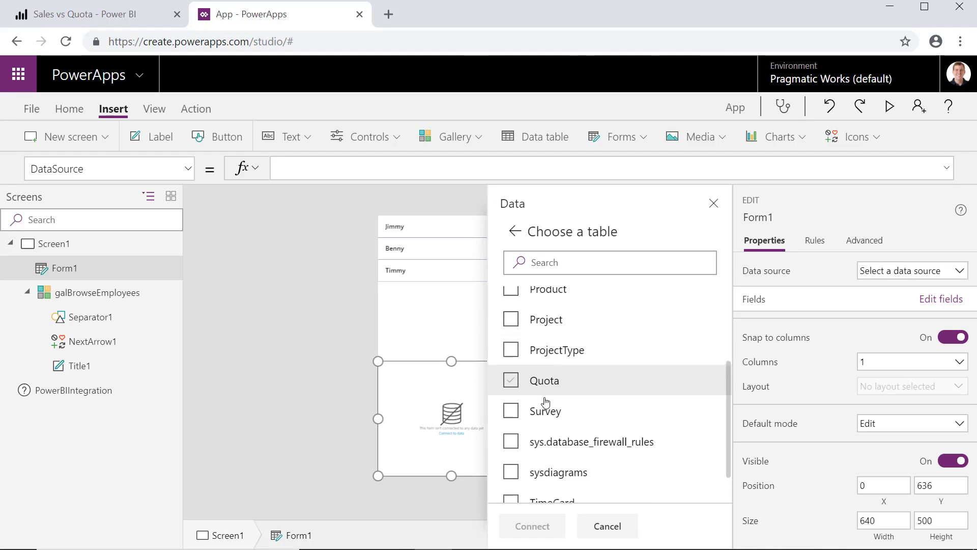
click(510, 363)
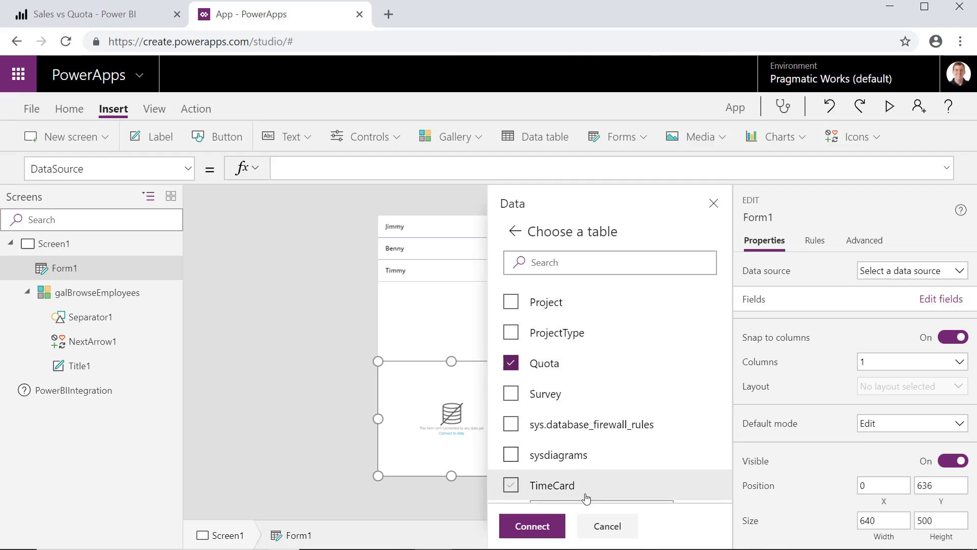
click(532, 526)
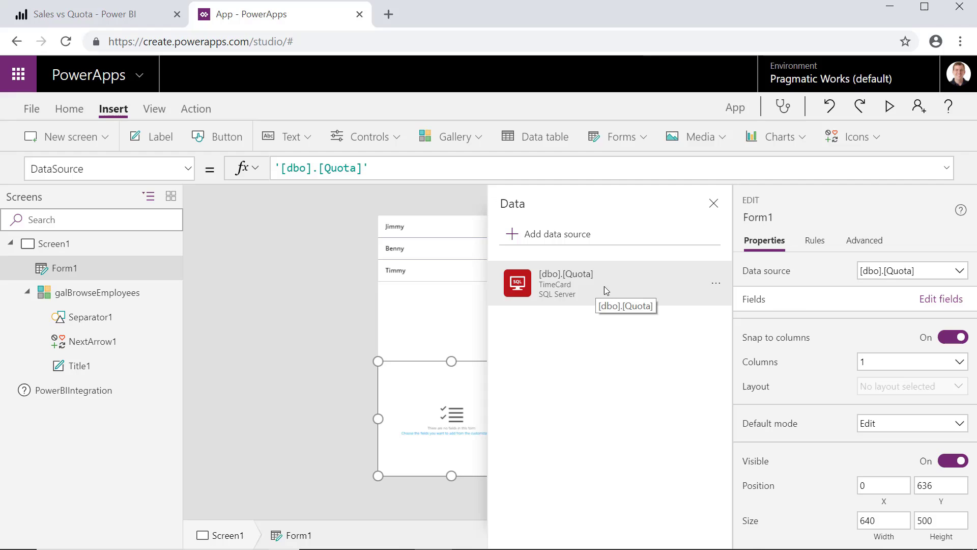
Step: Add the SalesPerson and SalesQuota fields to the form
click(713, 203)
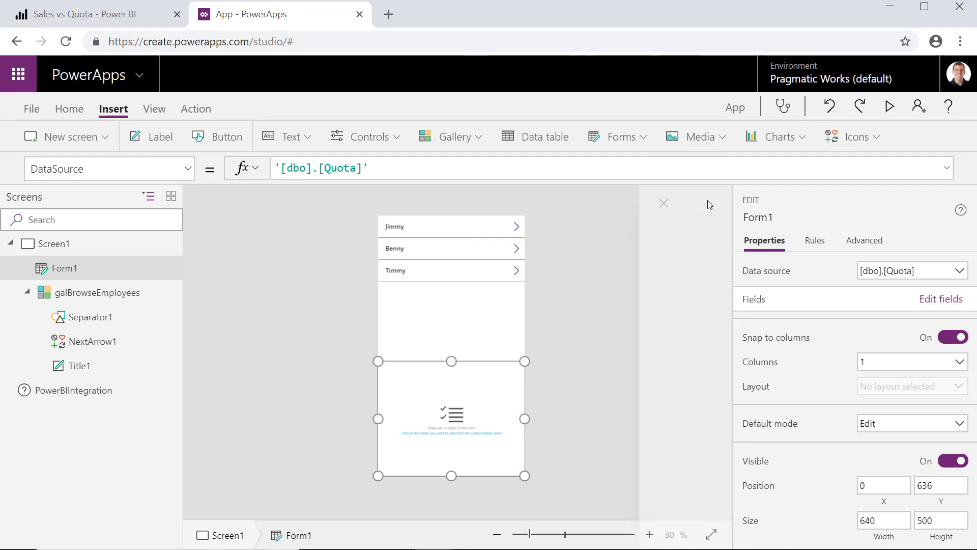
click(928, 299)
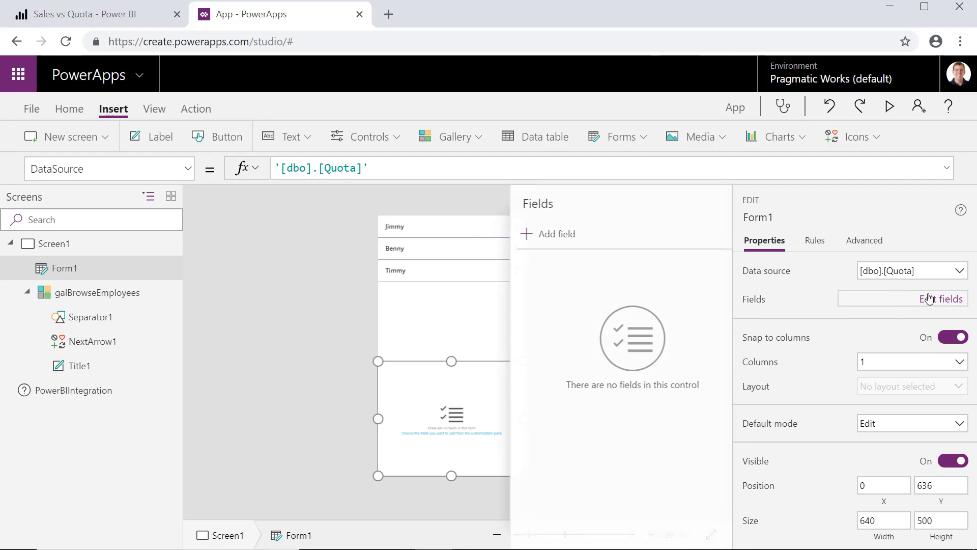
click(530, 235)
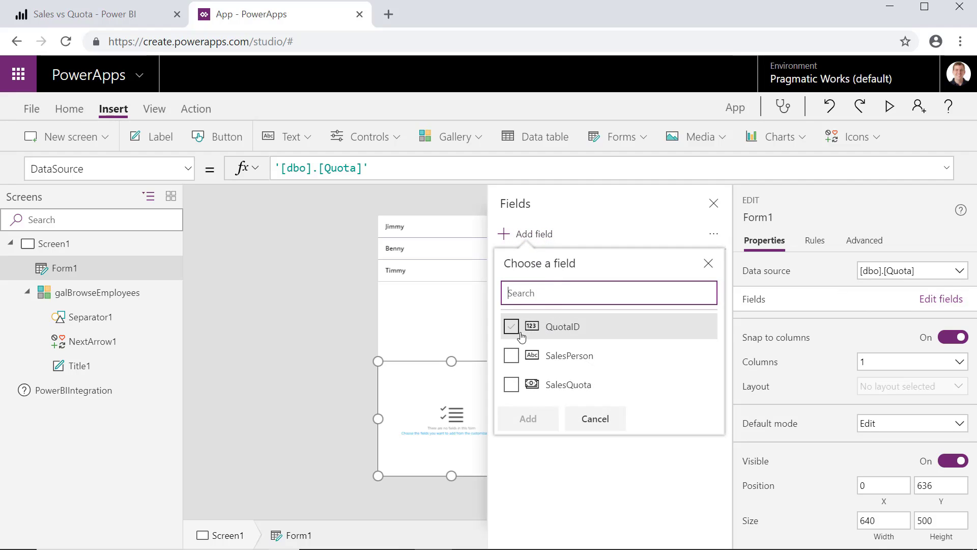
click(511, 356)
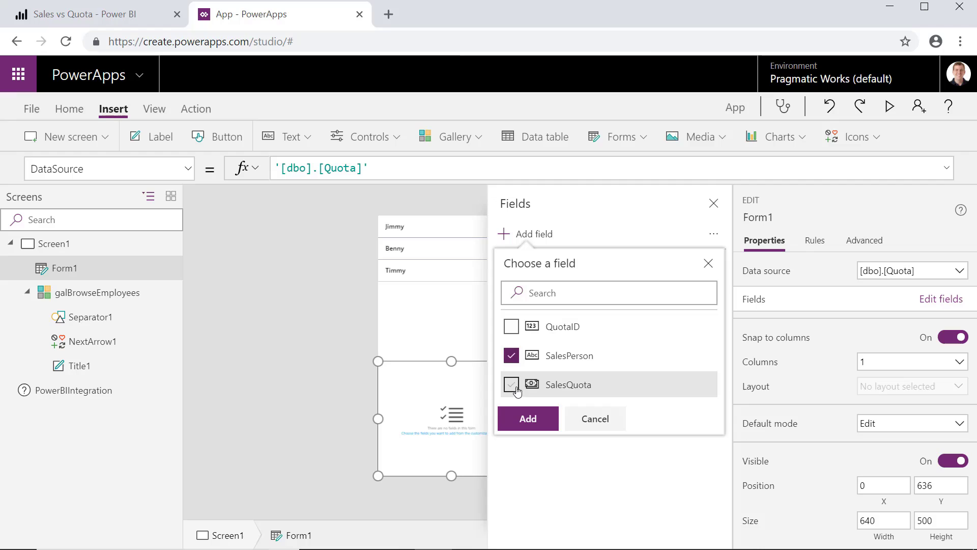
click(511, 385)
click(528, 419)
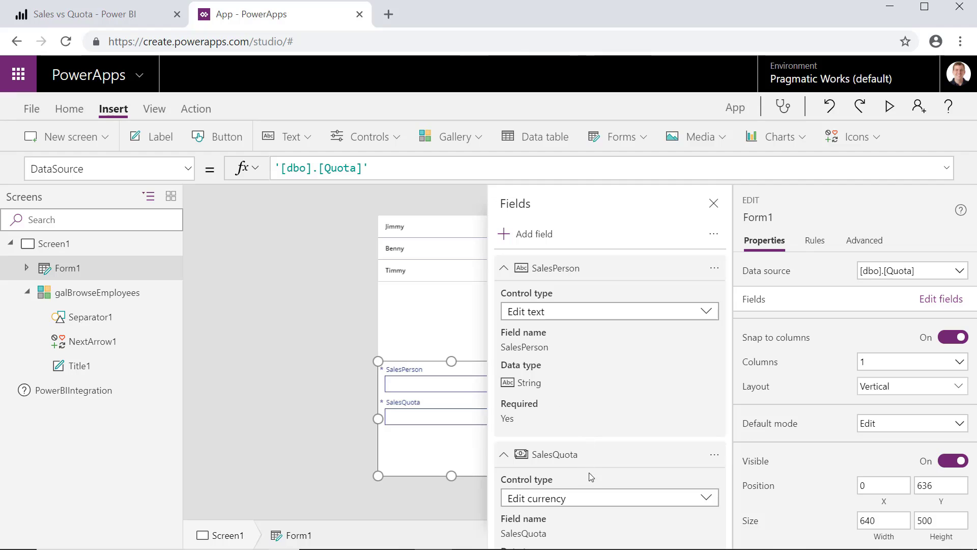
Step: Keep SalesQuota's control type as Edit currency and close the fields panel
scroll(590, 476, down, 2)
click(572, 427)
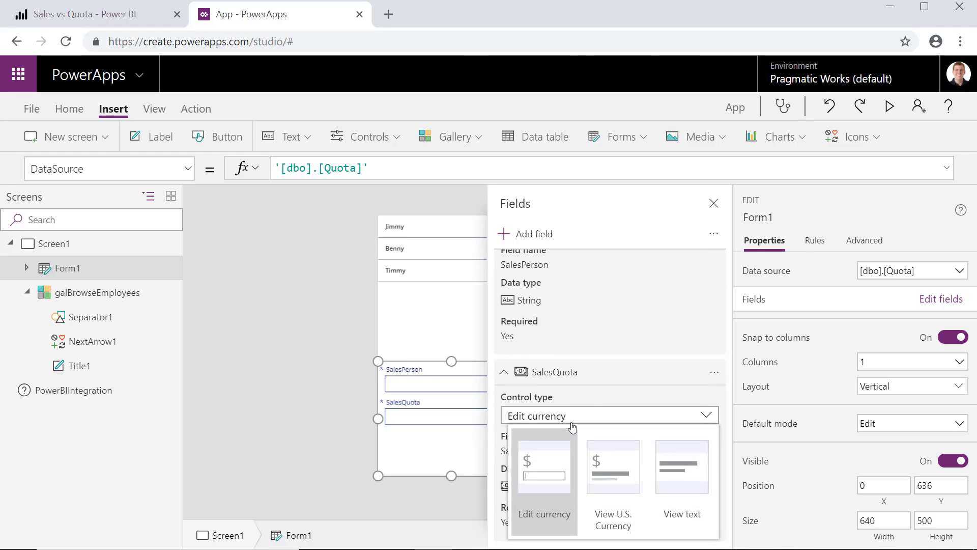
click(574, 418)
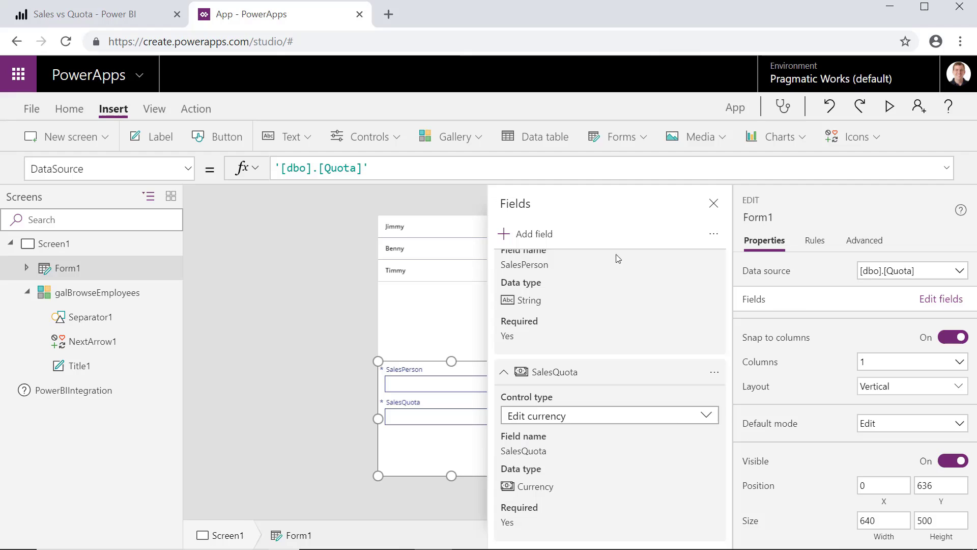
click(713, 204)
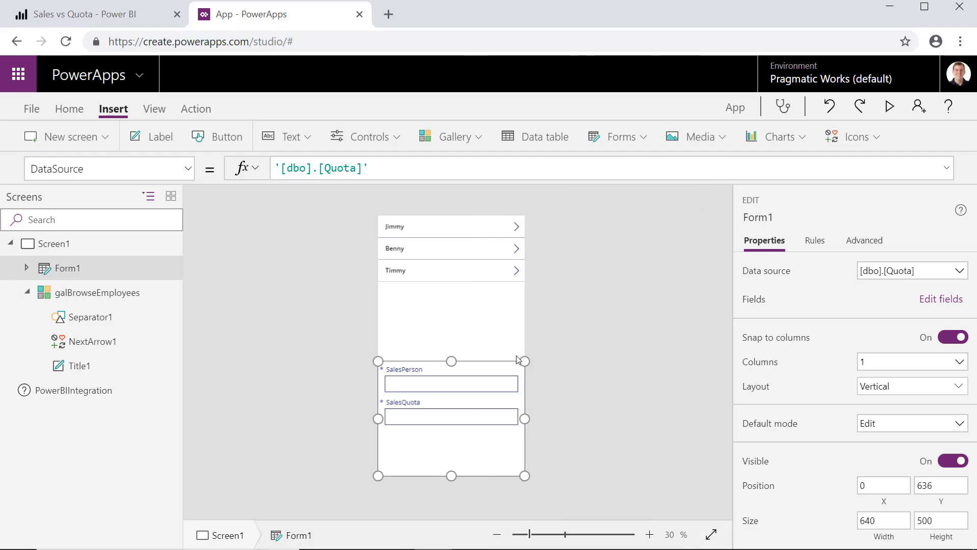
scroll(917, 453, down, 1)
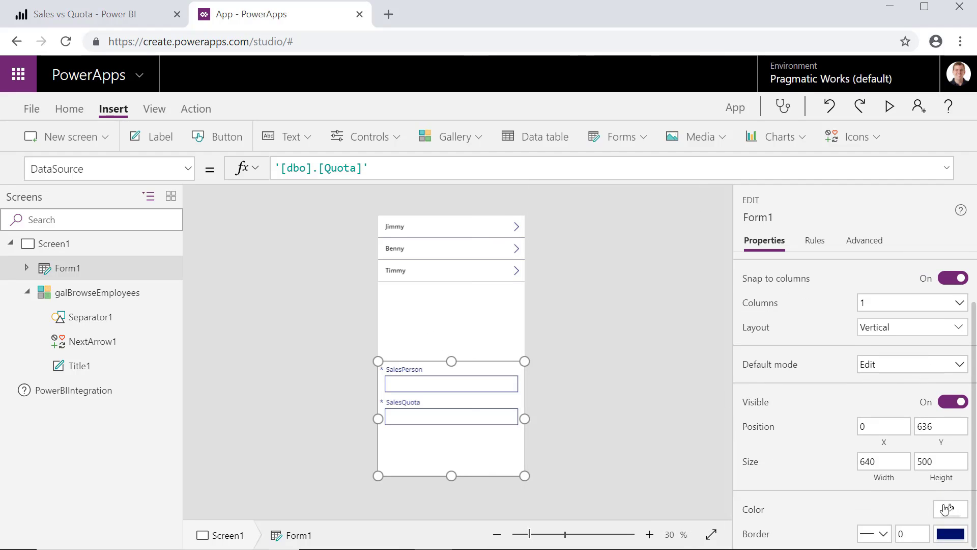
click(946, 508)
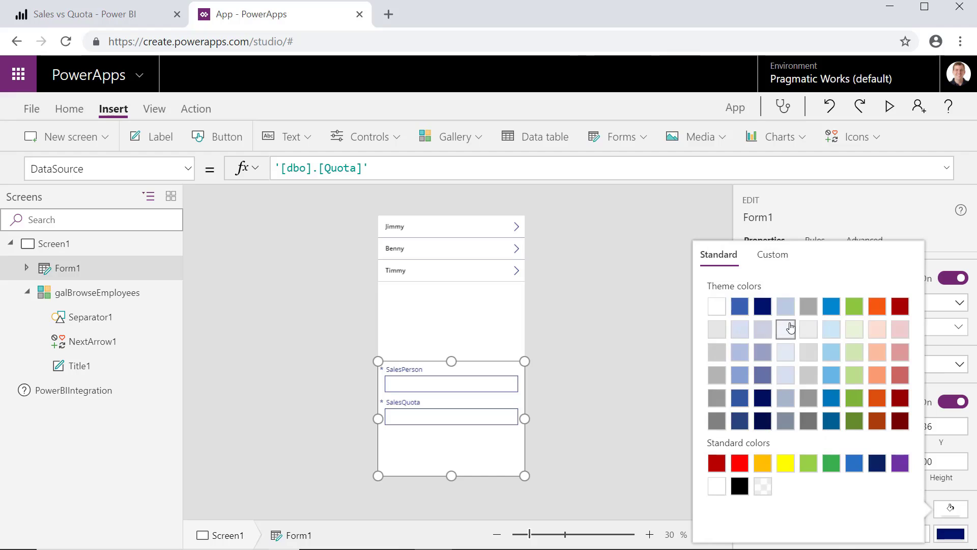
Step: Give Form1 a light blue-grey background and reselect the form
click(789, 329)
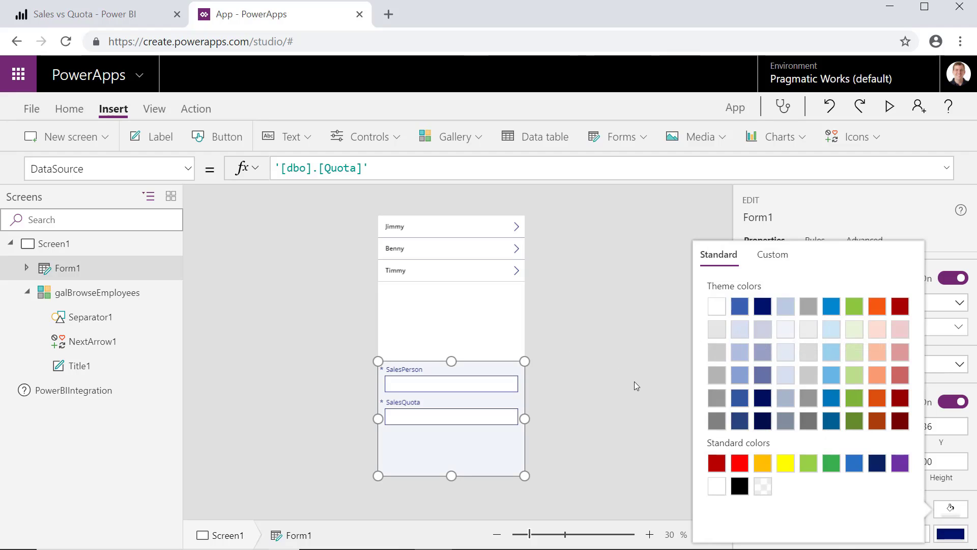
click(609, 385)
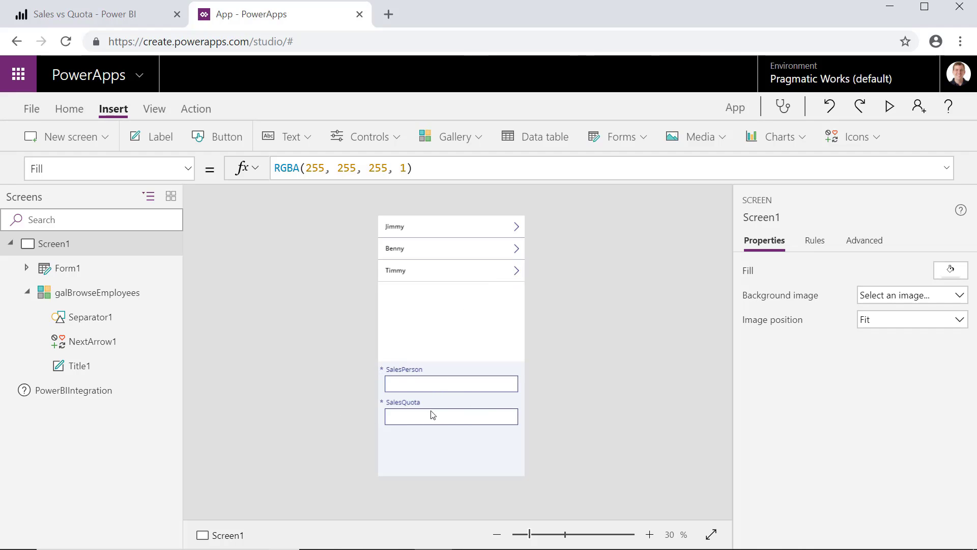
click(442, 433)
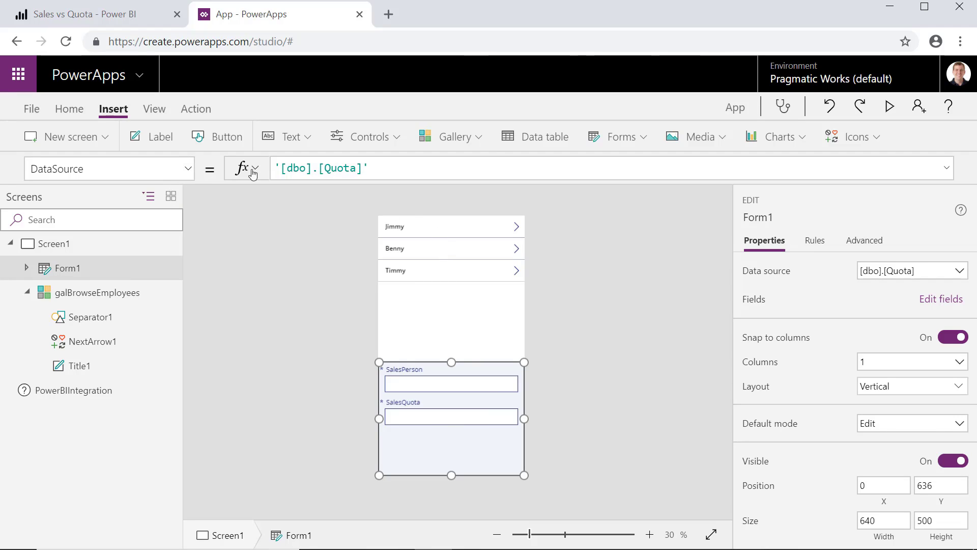
Step: Set Form1's Item property to galBrowseEmployees.Selected so it shows the chosen salesperson
click(188, 172)
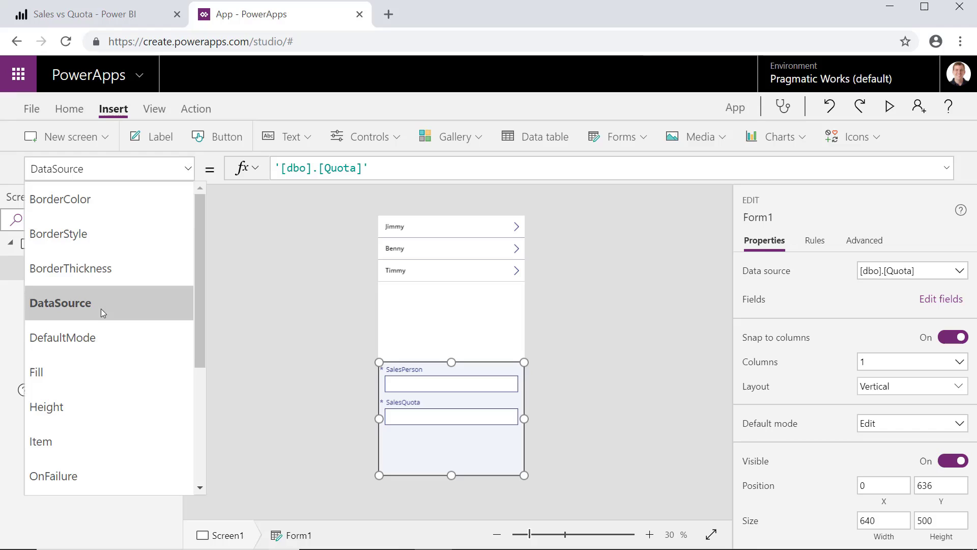
click(70, 436)
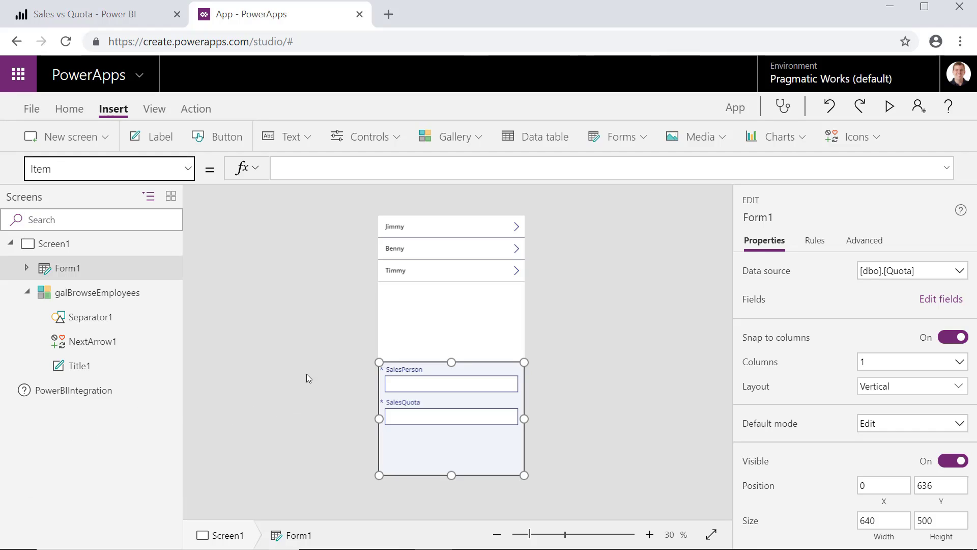
click(308, 174)
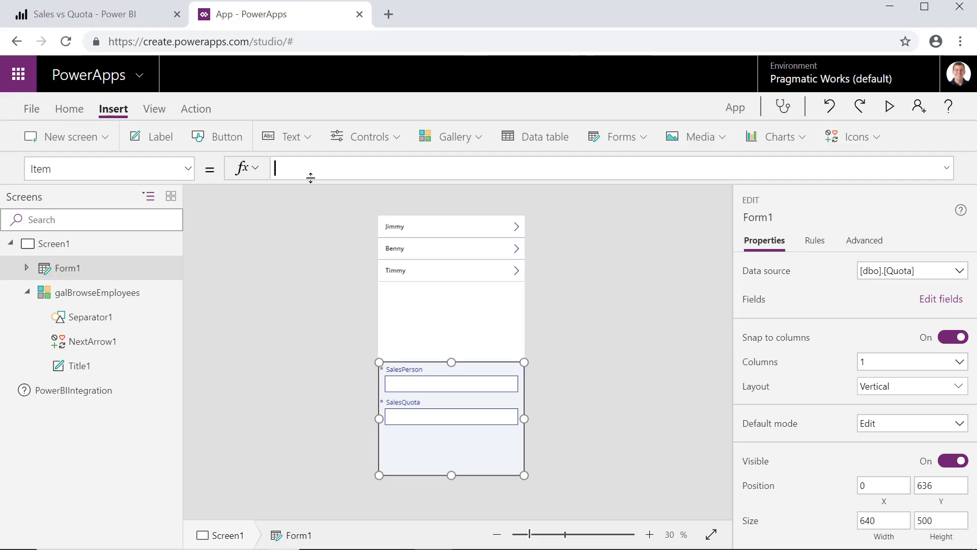
text(galBro)
key(Tab)
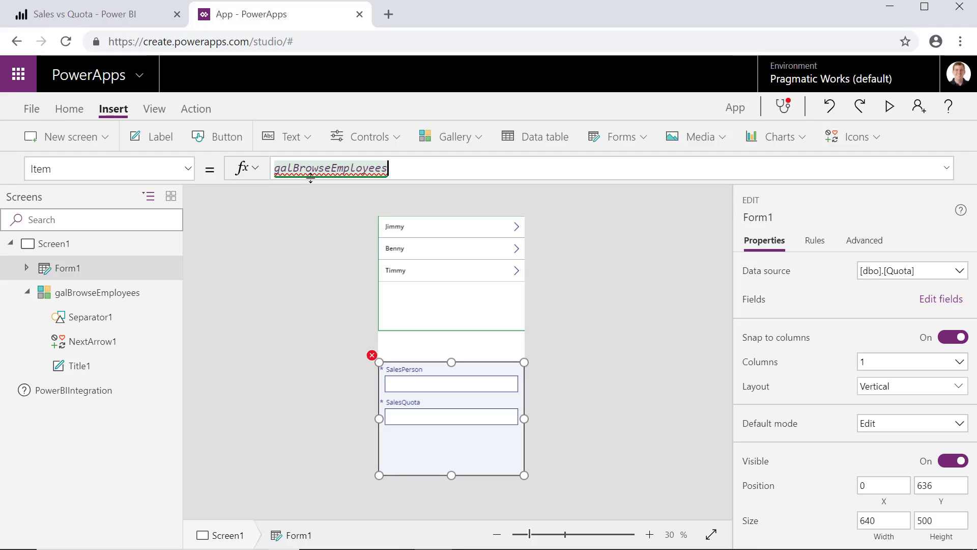
text(.Selected)
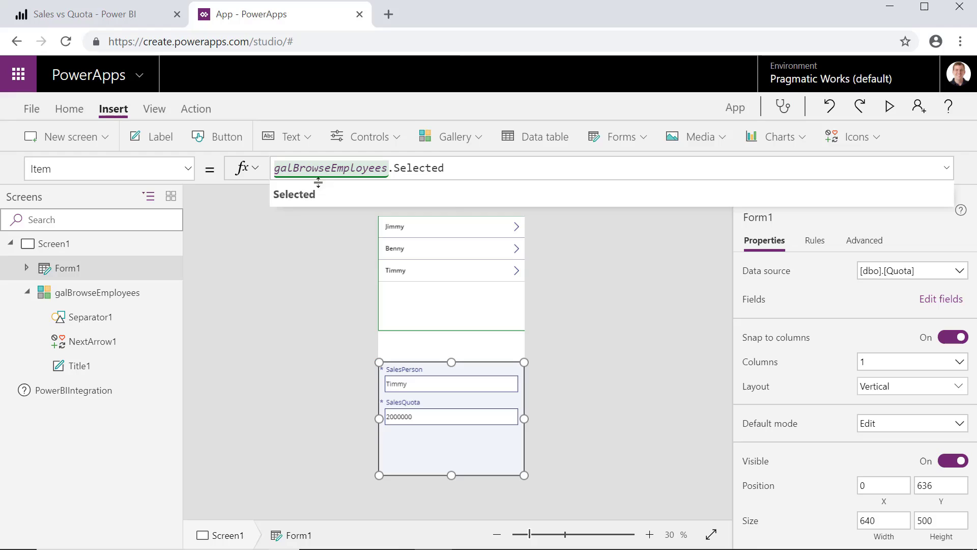
click(314, 307)
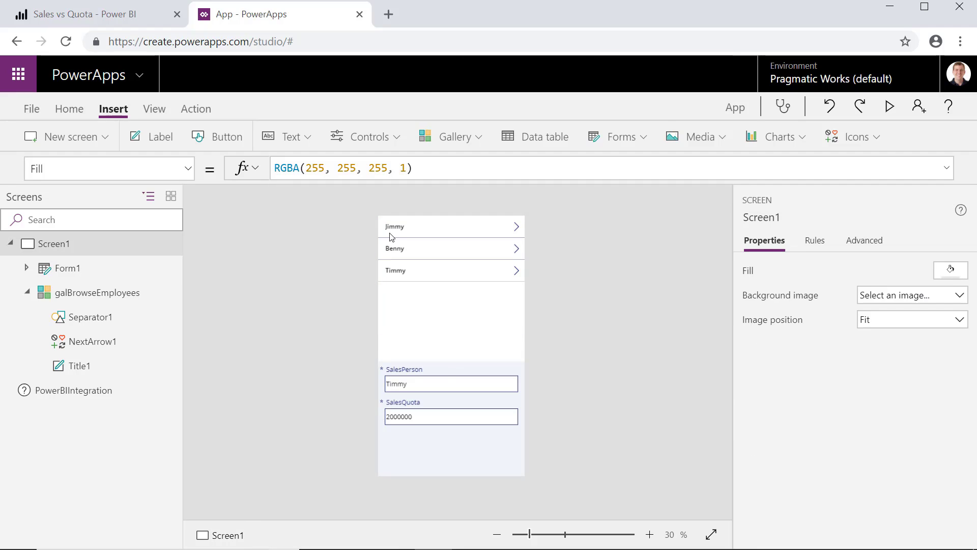
click(443, 431)
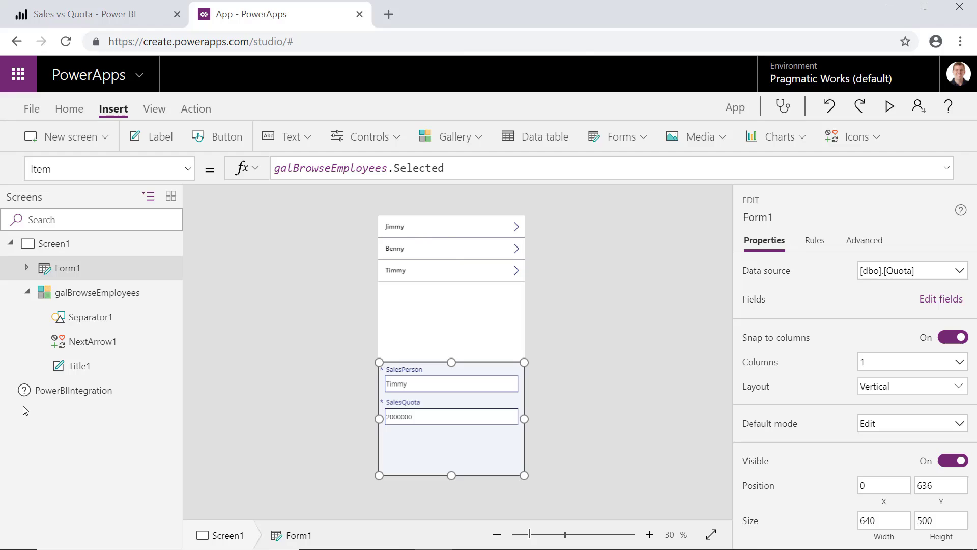
Step: Rename Form1 in the tree view to frmEditQuota
right_click(74, 274)
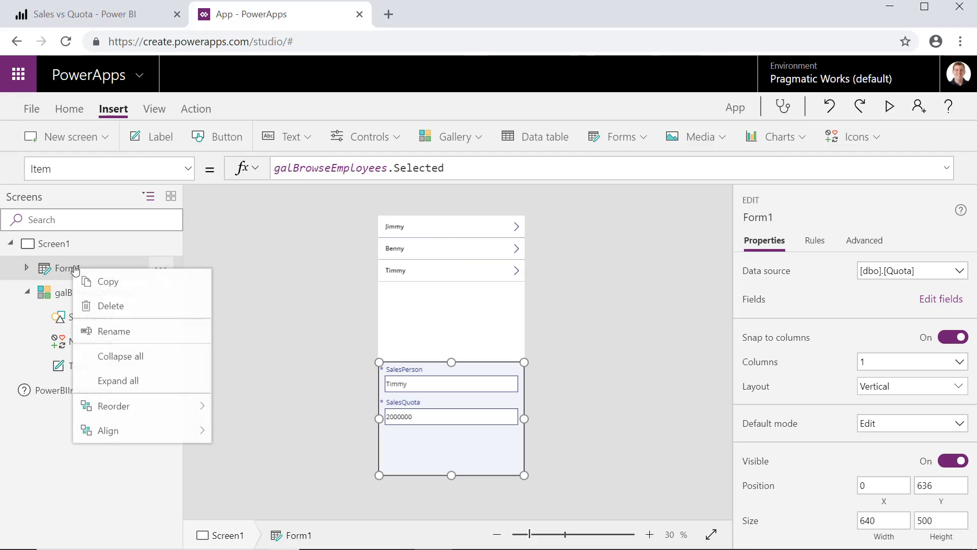
click(140, 333)
text(frmEditQuota)
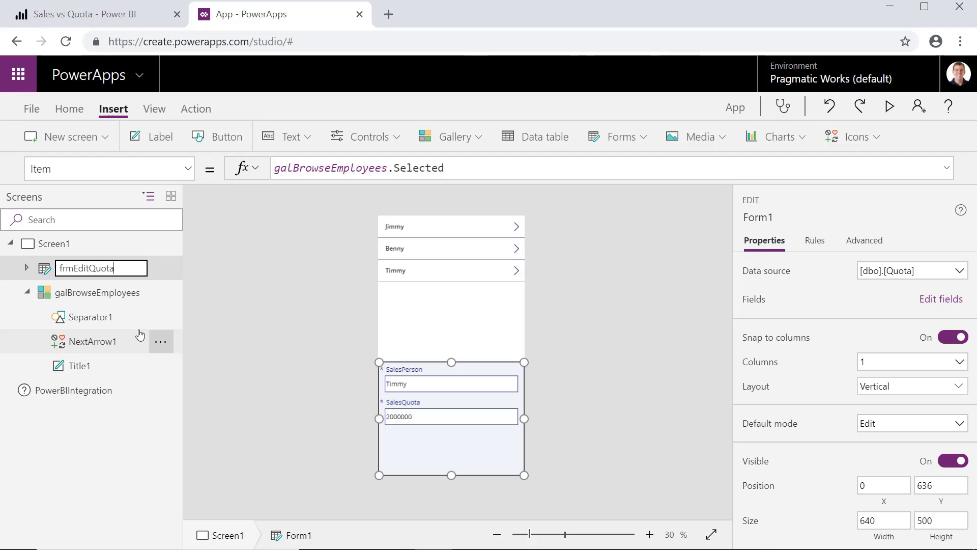
key(Return)
click(322, 357)
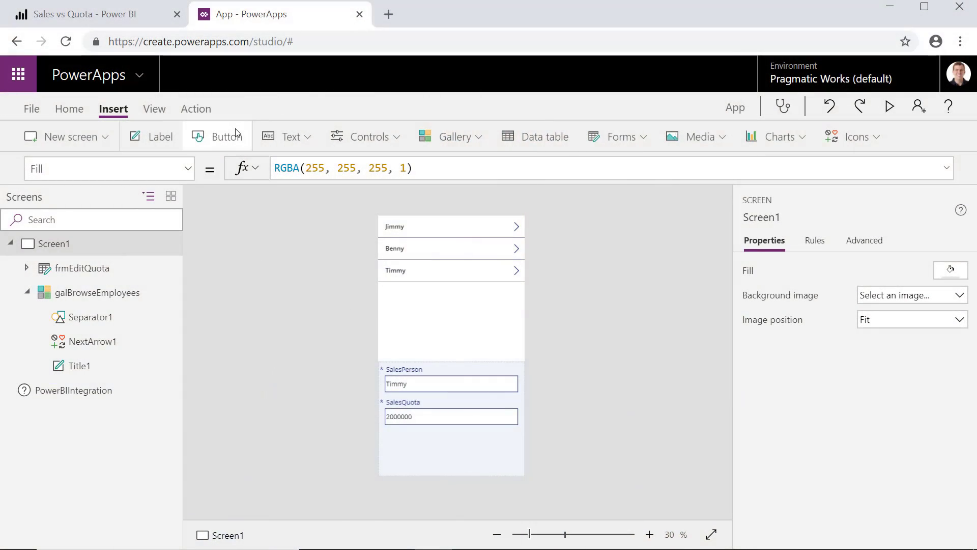
Step: Insert a button below the form and label it 'Save Quota'
click(227, 137)
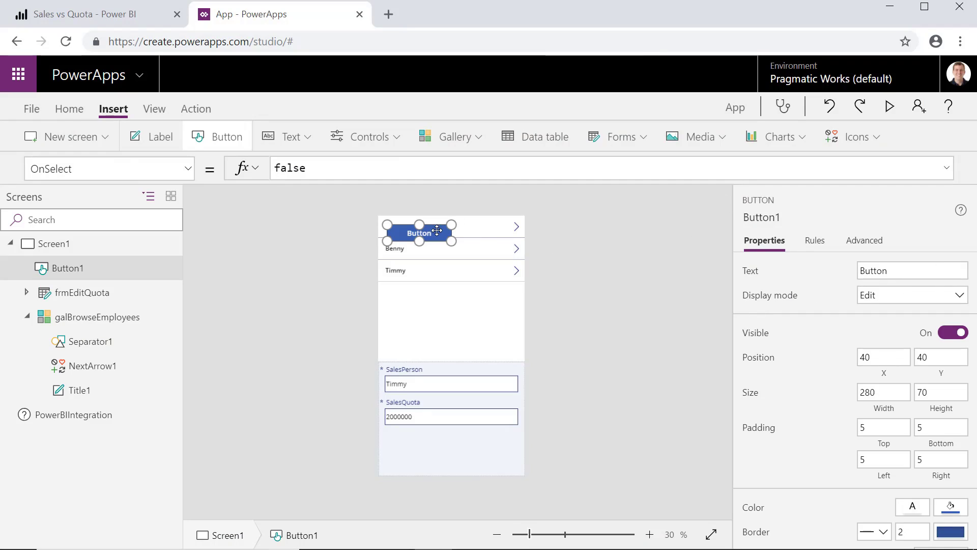
drag(449, 240, 490, 456)
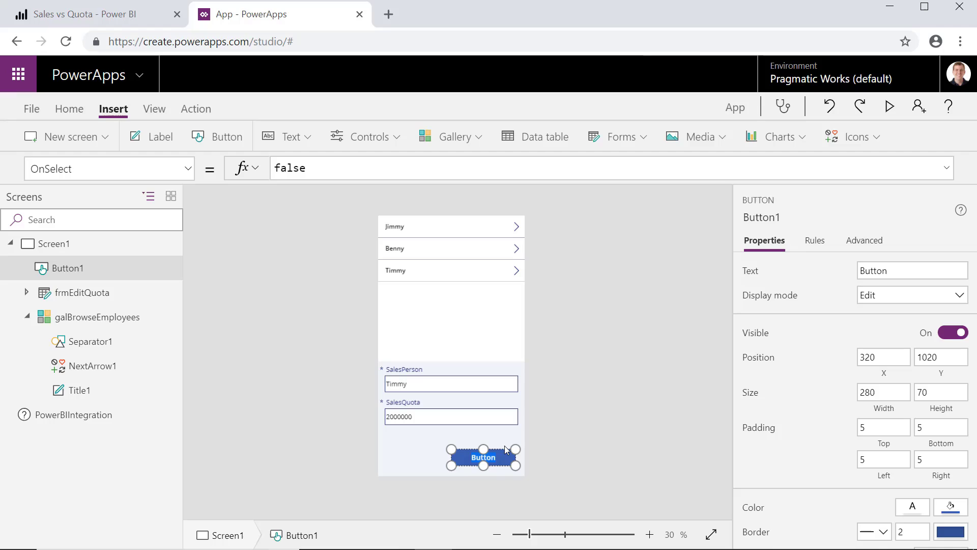
text(Save Quota)
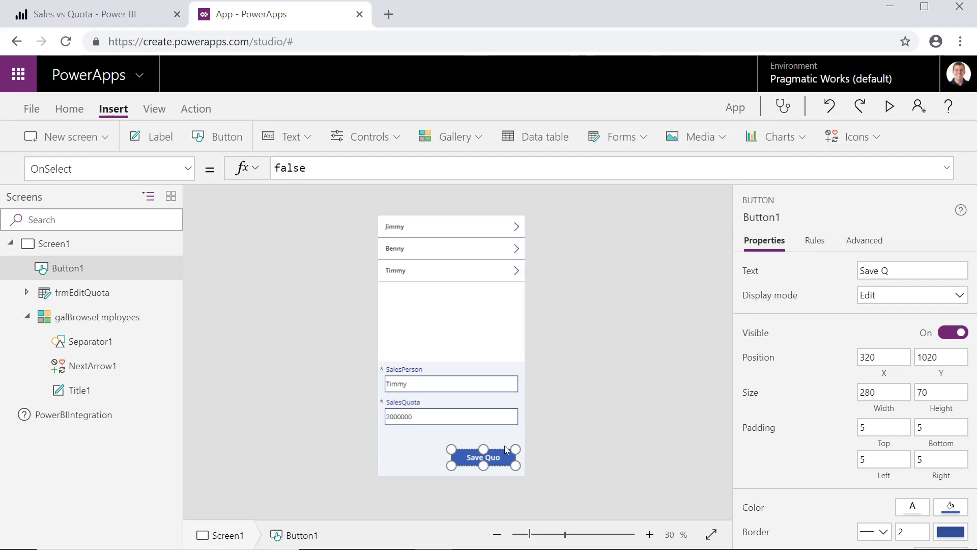
click(655, 429)
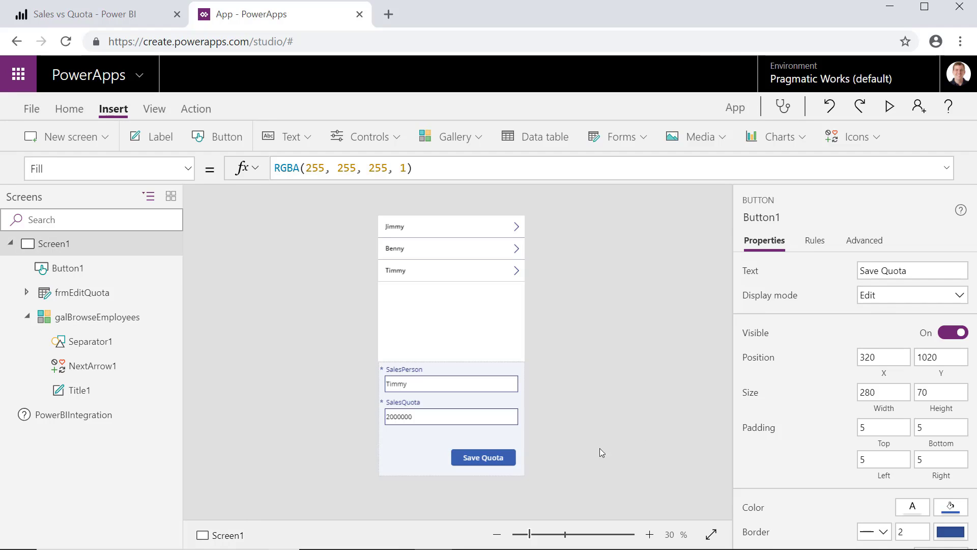
click(478, 460)
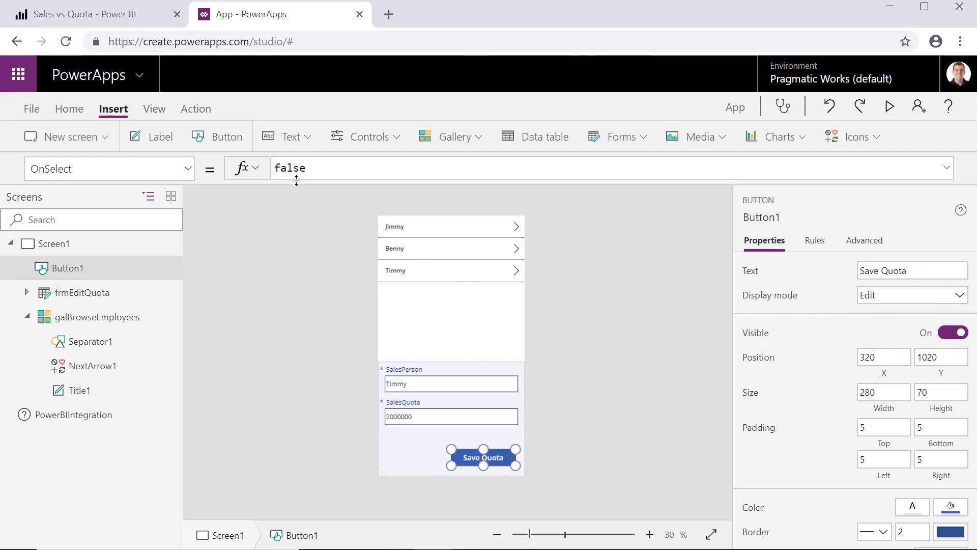
Step: Set the button's OnSelect formula to SubmitForm(frmEditQuota)
double_click(312, 170)
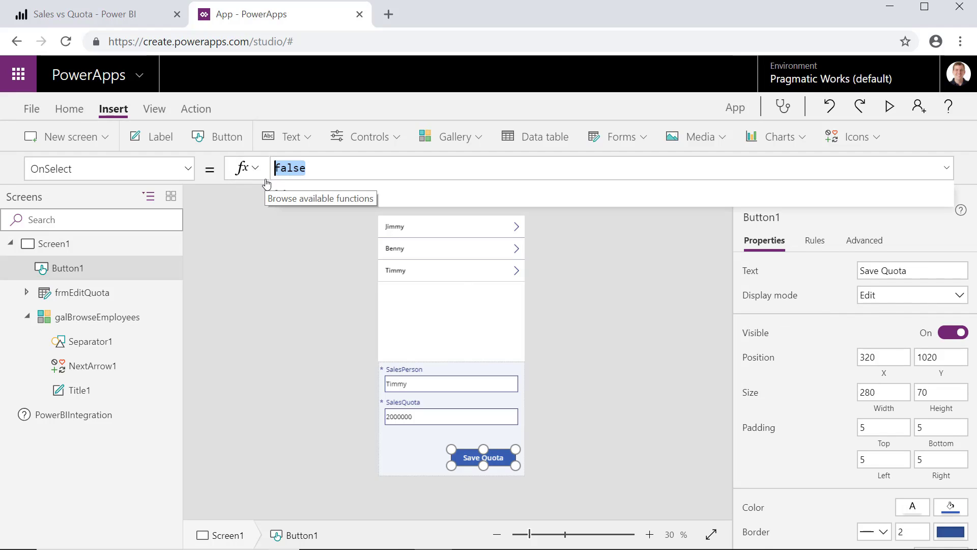
text(sub)
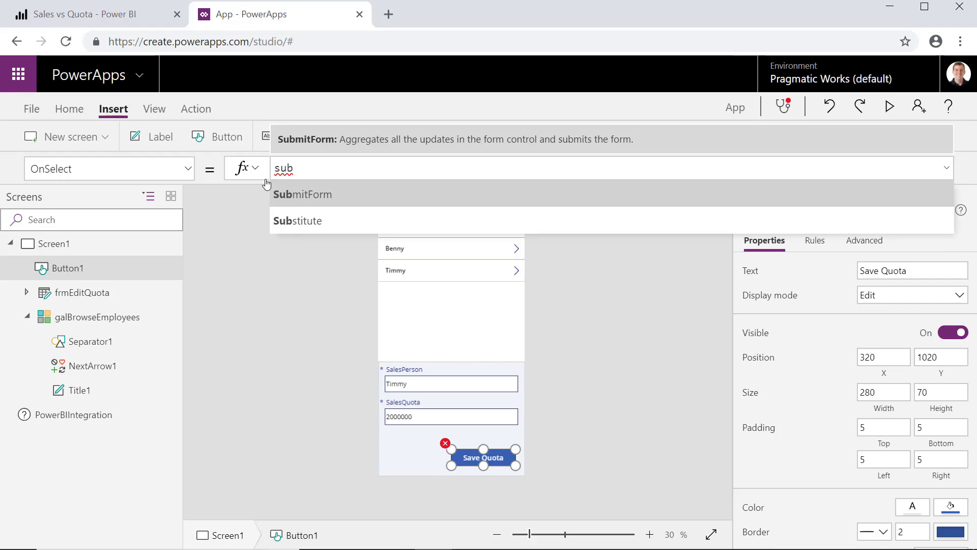
key(Tab)
text(f)
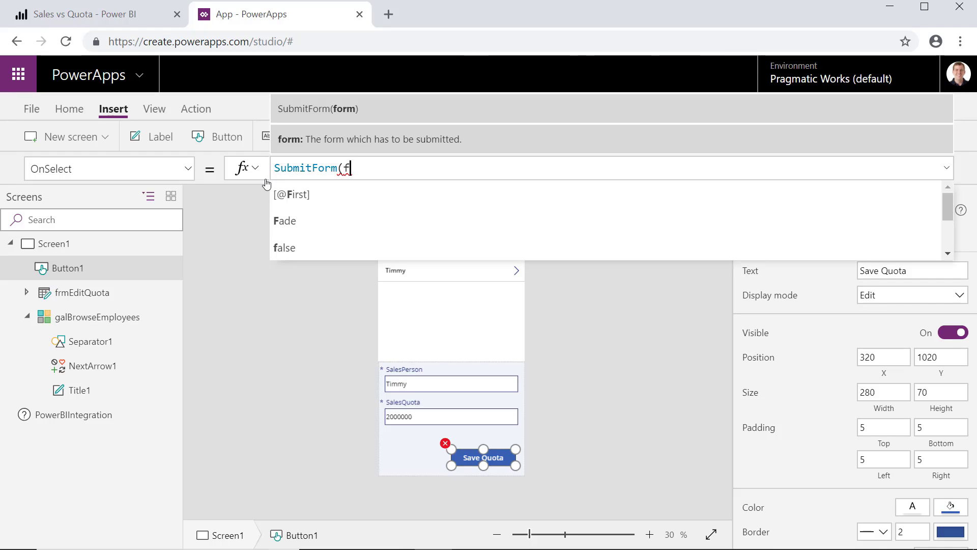
key(BackSpace)
text(f)
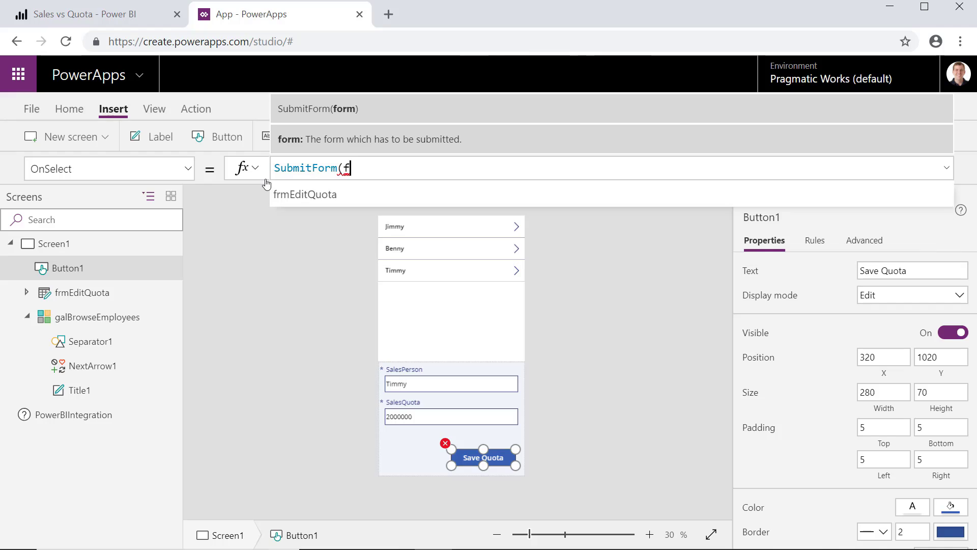
text(rme)
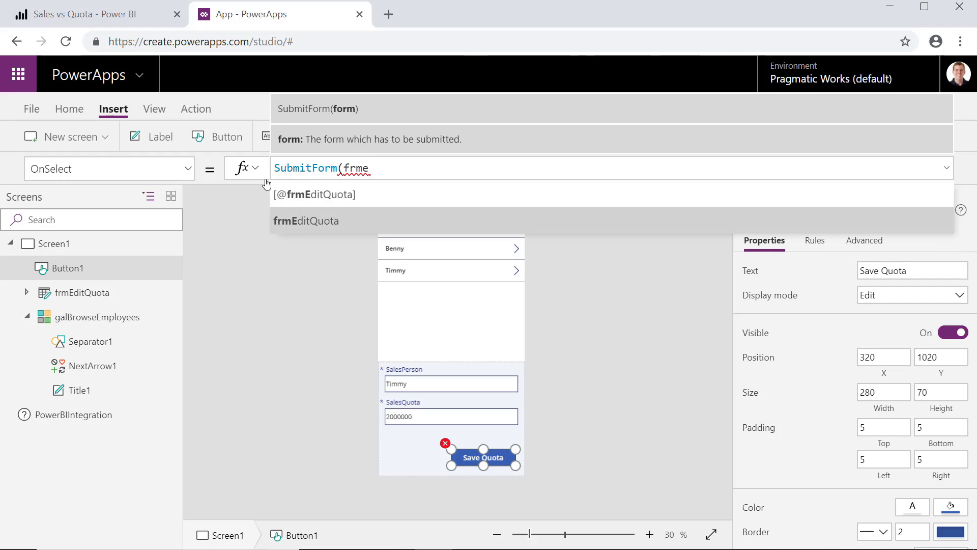
key(Tab)
text())
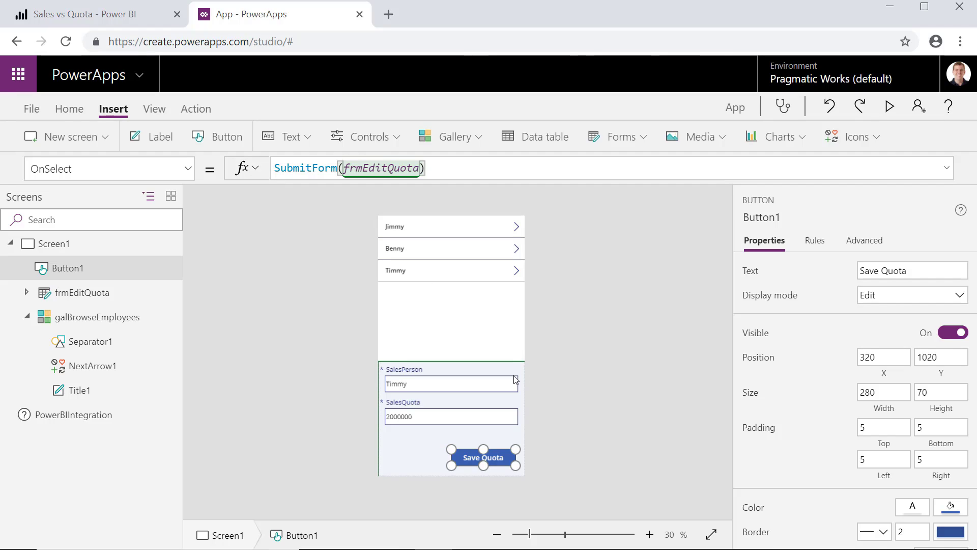
click(621, 377)
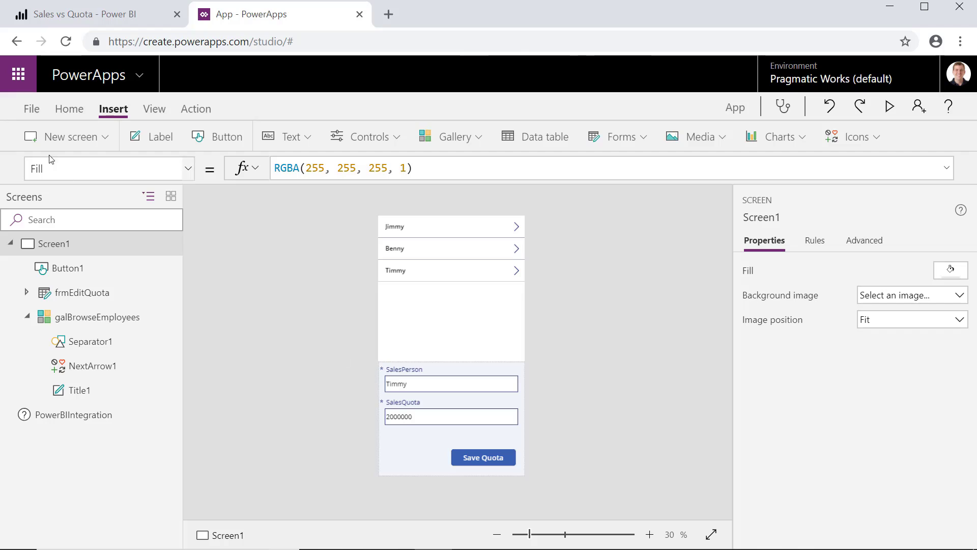
Step: Change the app name to PowerPlatformProsDemo2 in App settings
click(30, 108)
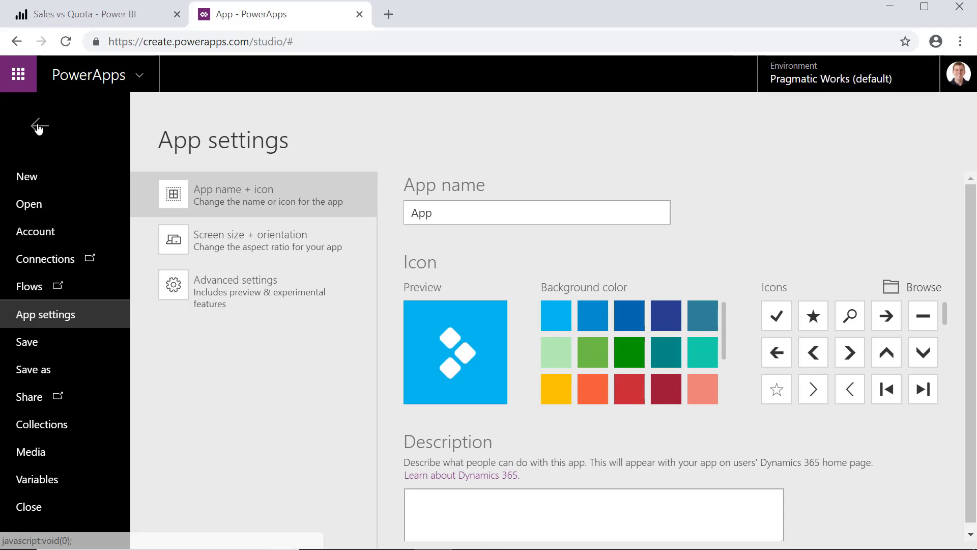
click(532, 204)
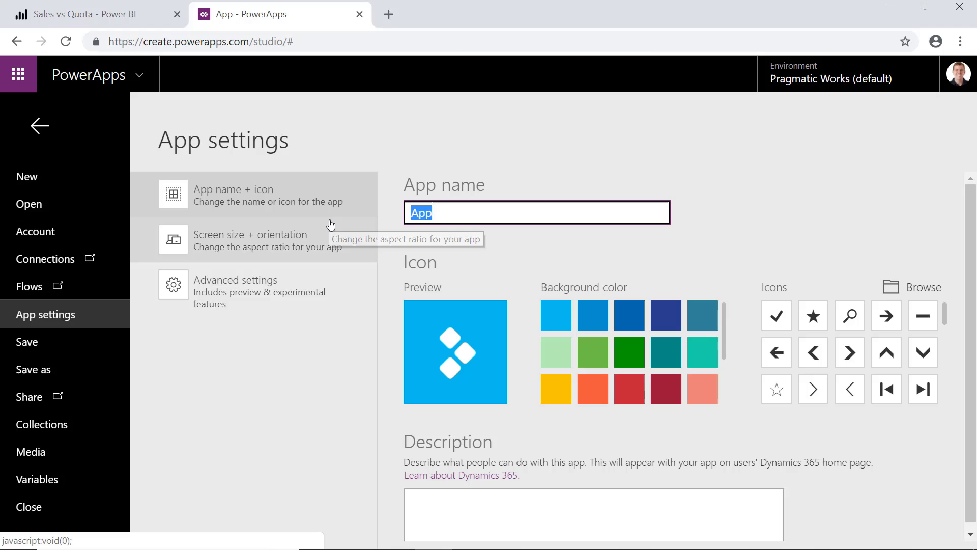
text(PowerPlatformPr)
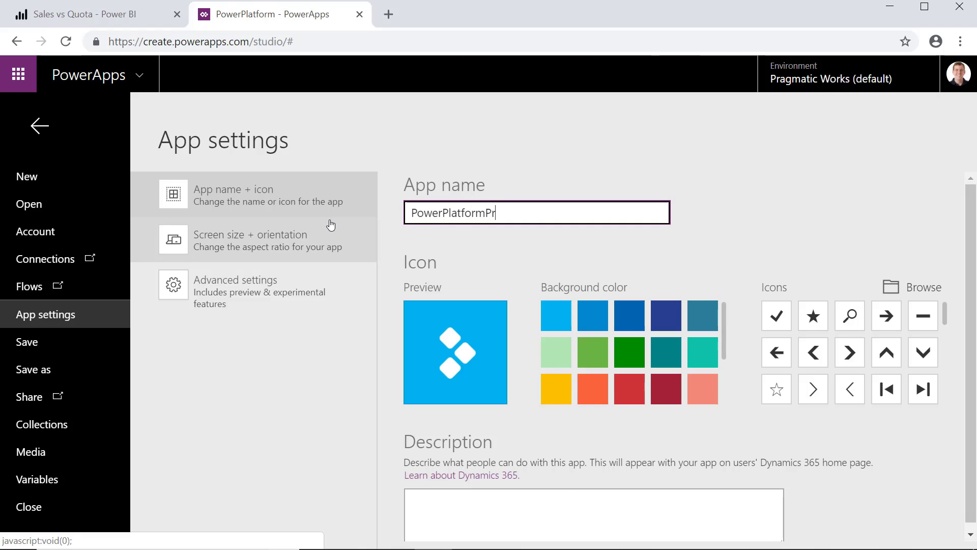
text(osDemo2)
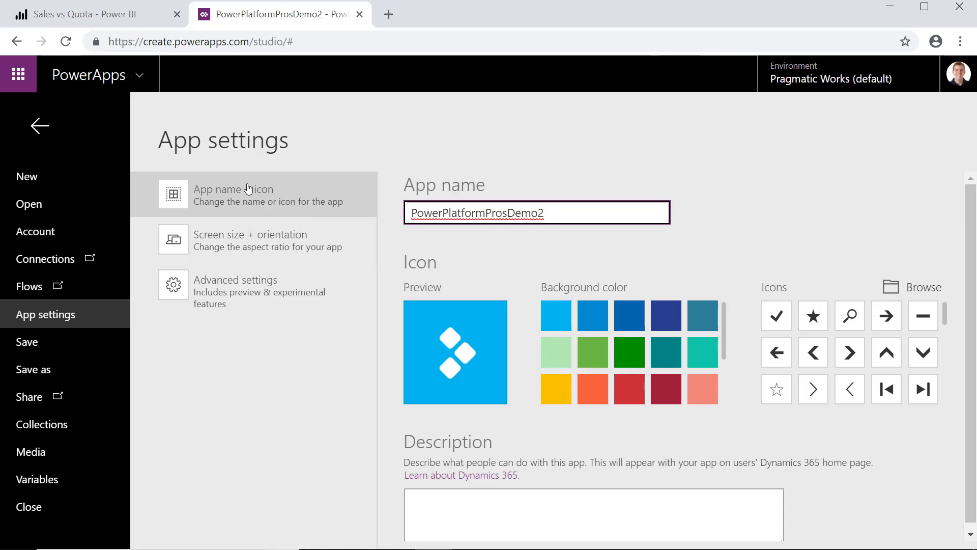
Step: Save the app to the cloud and return to the Sales vs Quota report
click(33, 369)
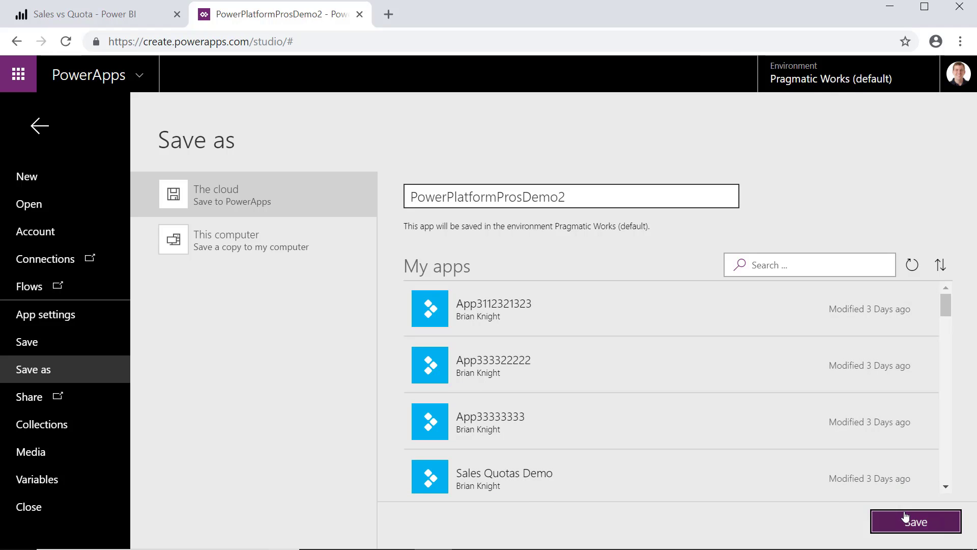
click(904, 510)
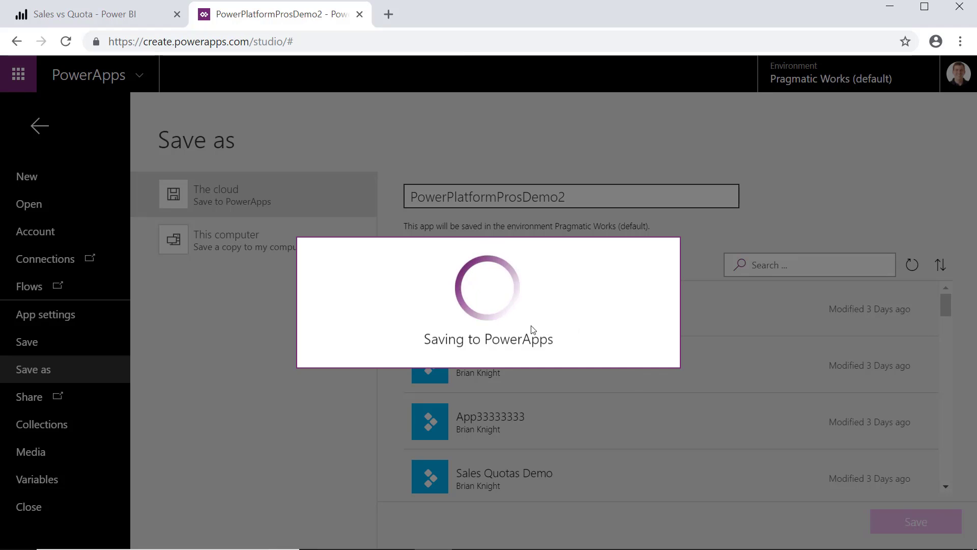
click(162, 8)
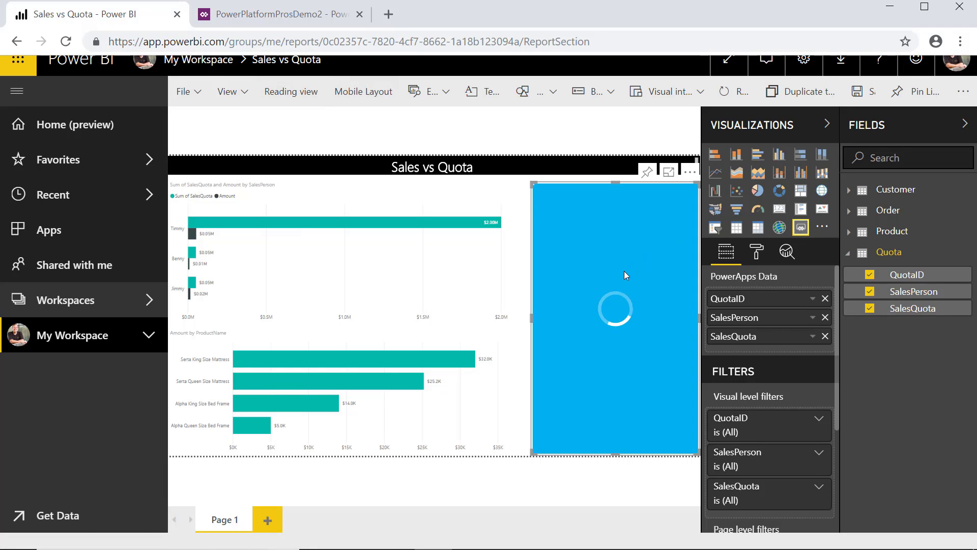
Step: Change the $2.00M salesperson's quota from 2000000 to 50000 in the embedded app and save it
click(827, 124)
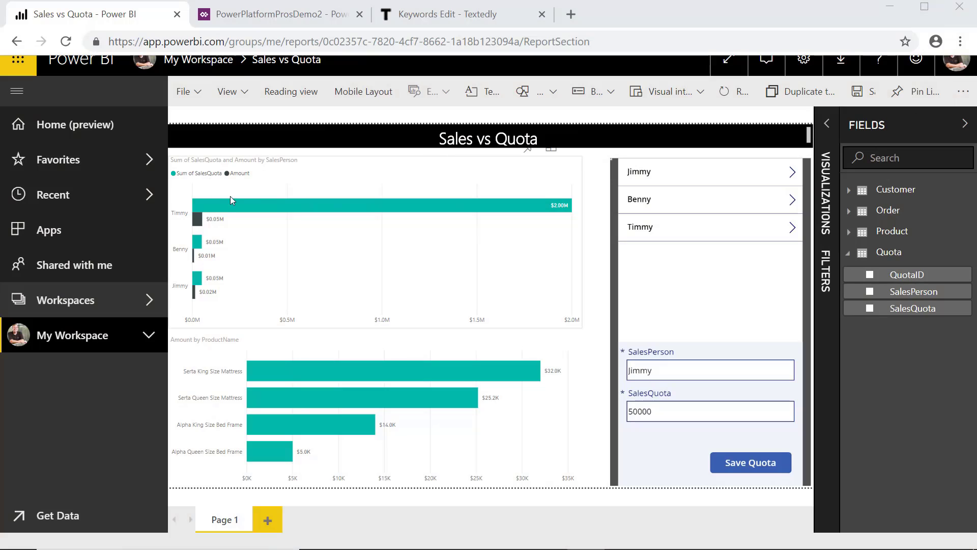
click(277, 204)
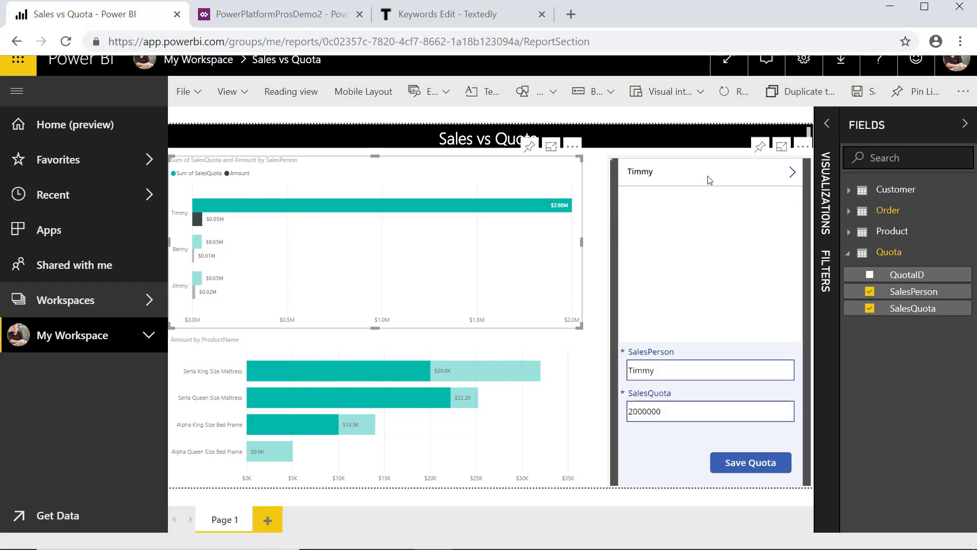
click(689, 407)
key(BackSpace)
key(BackSpace)
key(BackSpace)
key(BackSpace)
key(BackSpace)
key(BackSpace)
key(BackSpace)
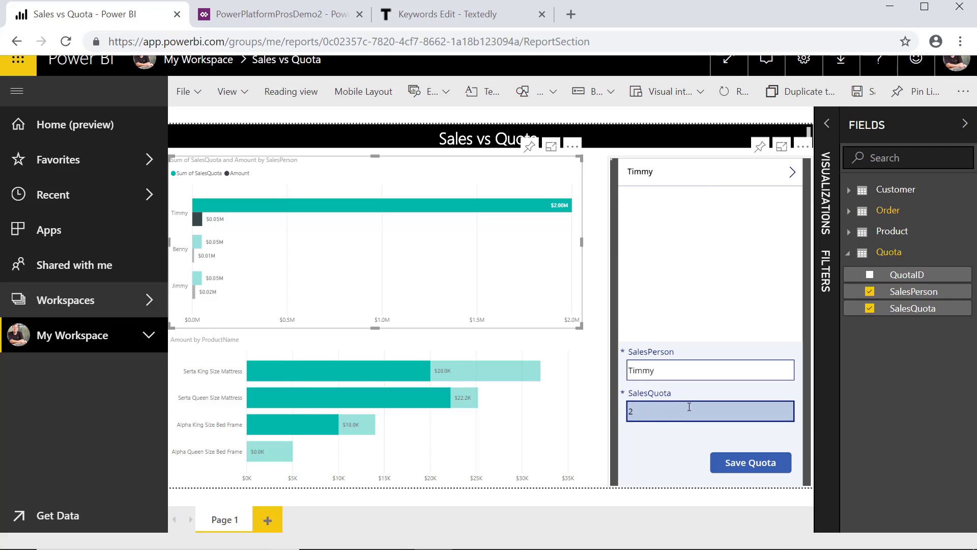
text(50000)
click(760, 463)
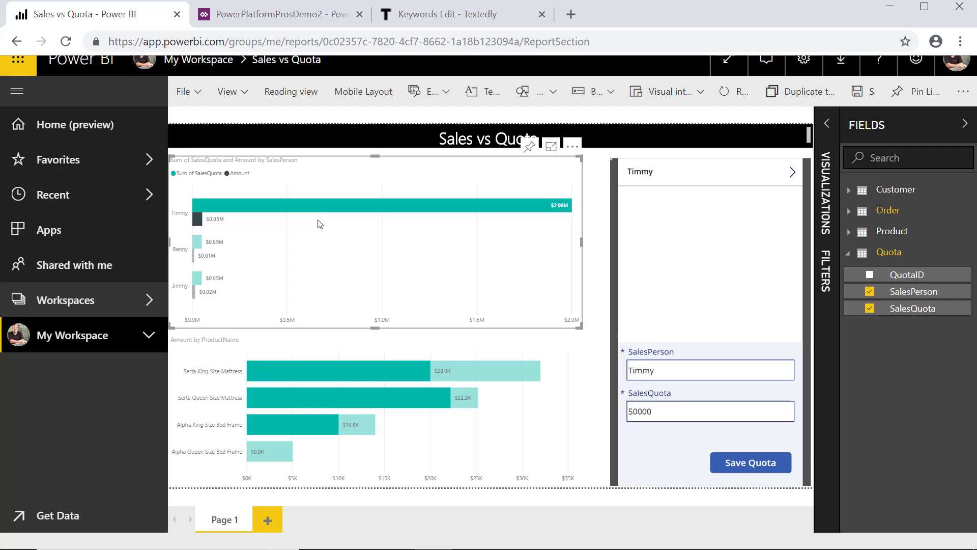
Step: Re-run the Quota query in SQL Server Management Studio to confirm the stored 50000 values
key(alt+Tab)
key(alt+Tab)
key(alt+Tab)
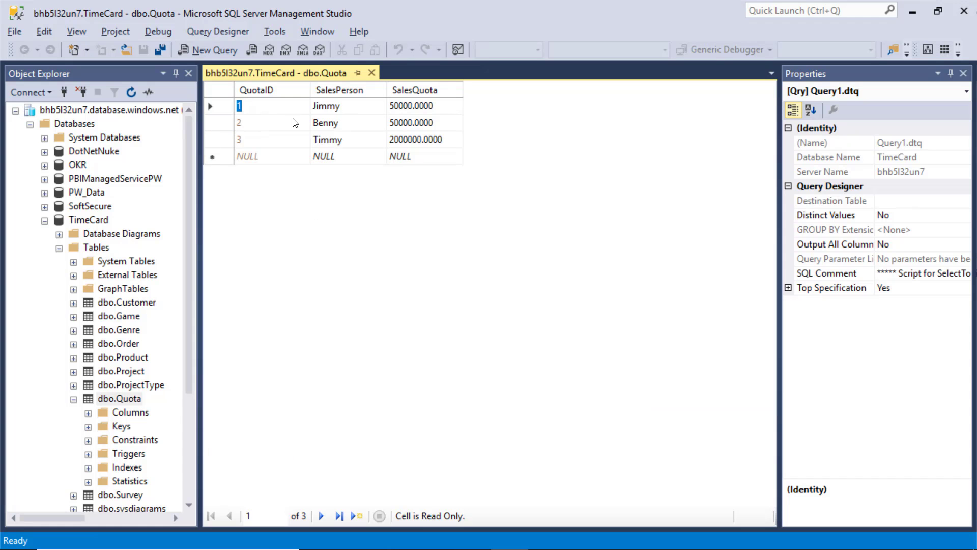
click(331, 124)
right_click(336, 129)
click(368, 139)
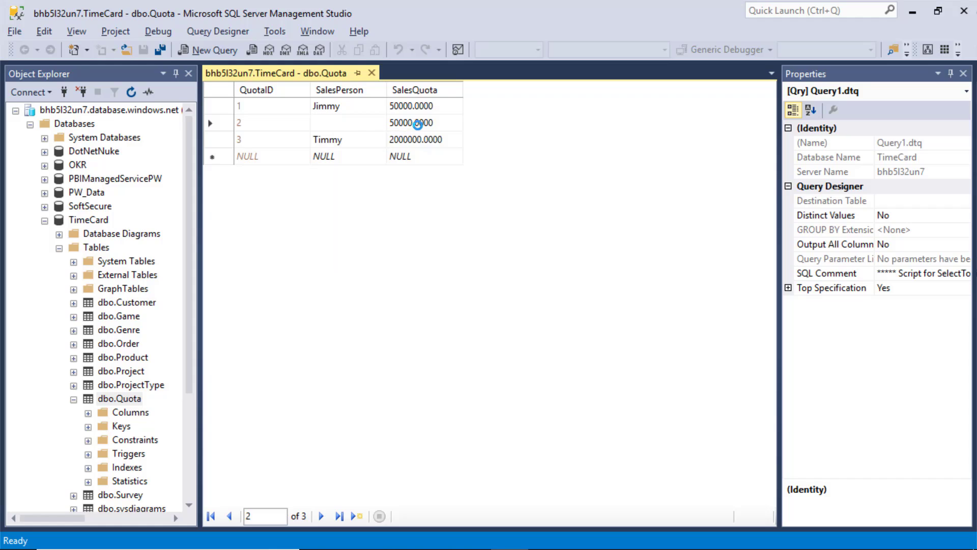
click(593, 194)
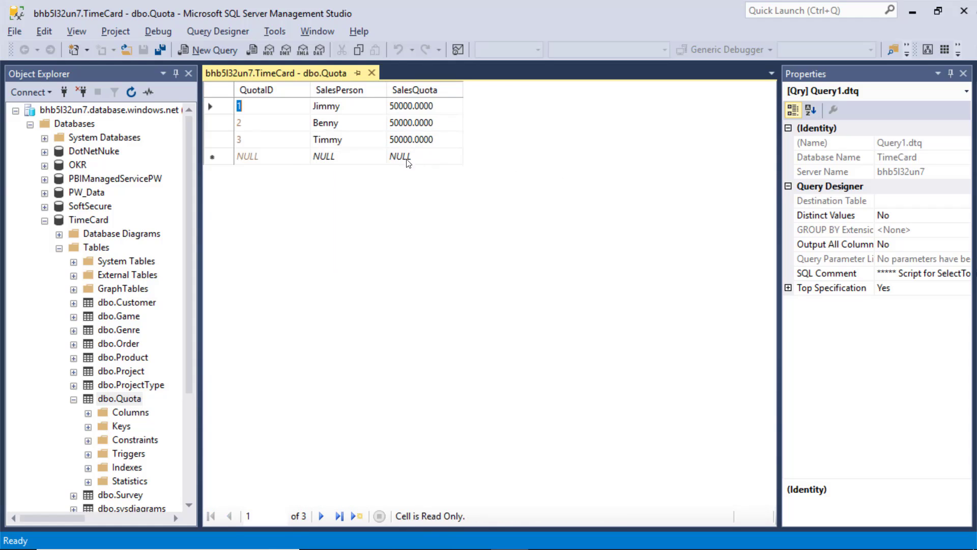
Step: Return from SQL Server Management Studio to the Power BI Sales vs Quota report
key(alt+Tab)
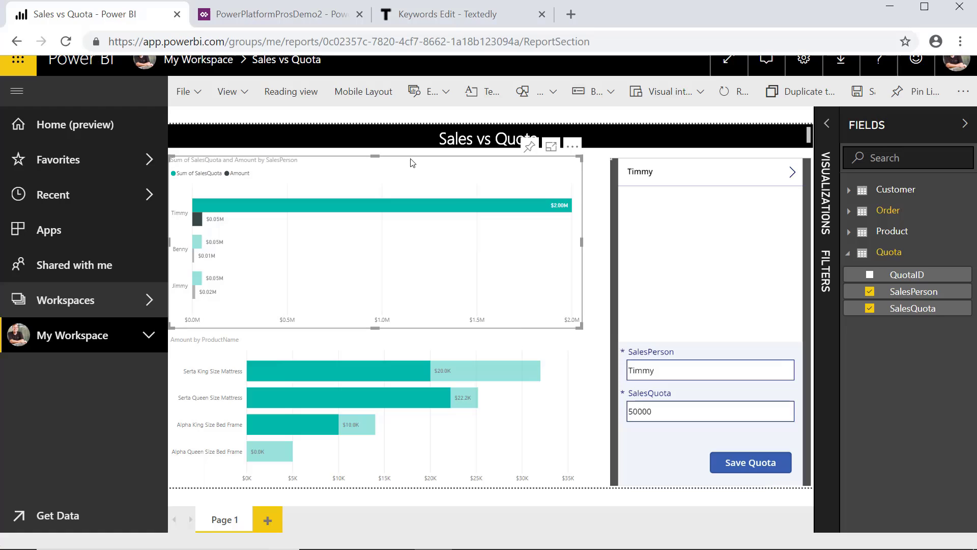